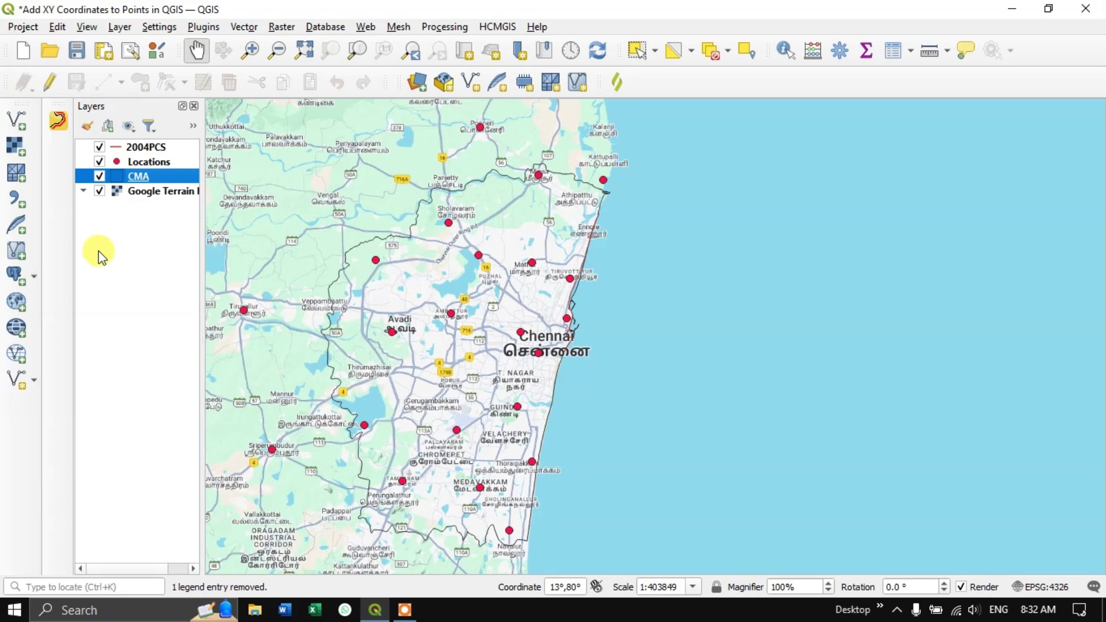
- Select the Locations point layer in the Layers panel
{"action": "left_click", "coordinate": [161, 162]}
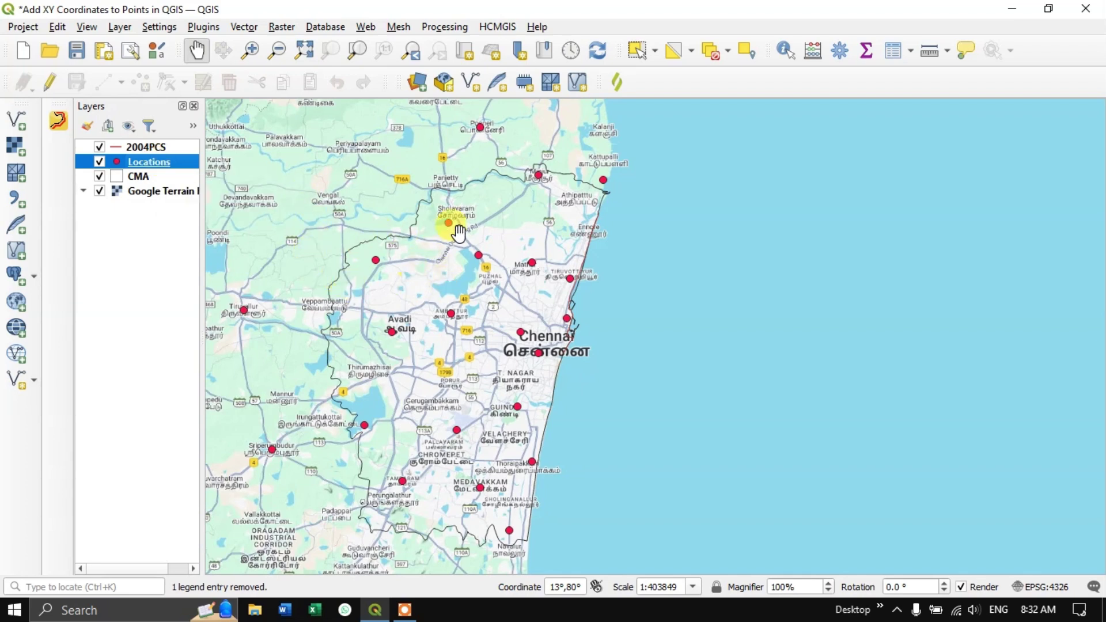
- Turn on the Advanced Digitizing Toolbar from the toolbar context menu
{"action": "right_click", "coordinate": [677, 80]}
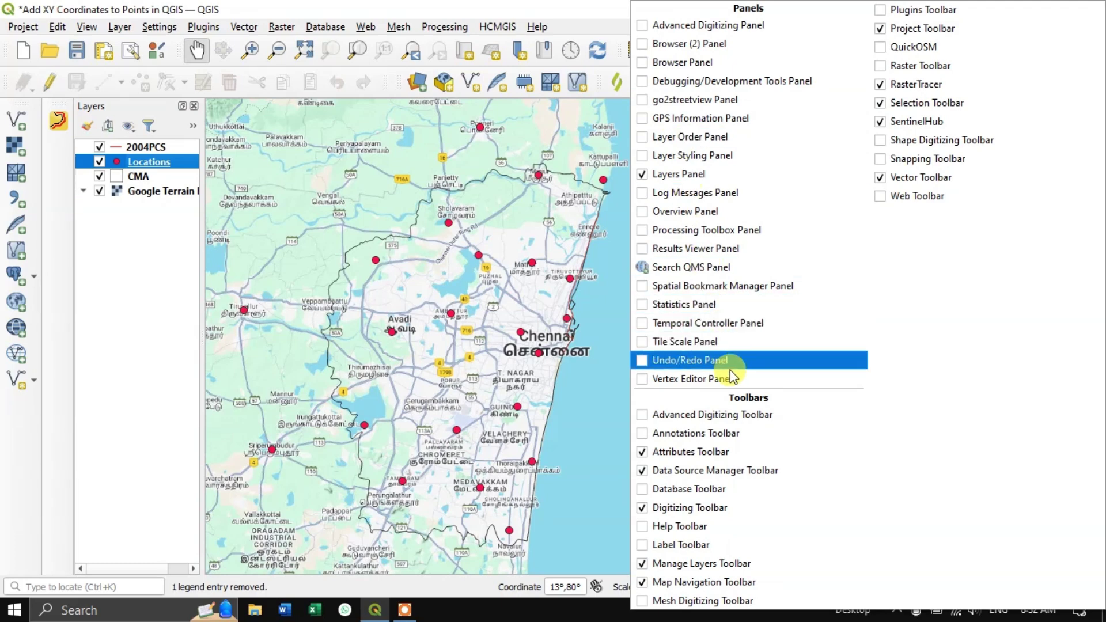
{"action": "left_click", "coordinate": [643, 414]}
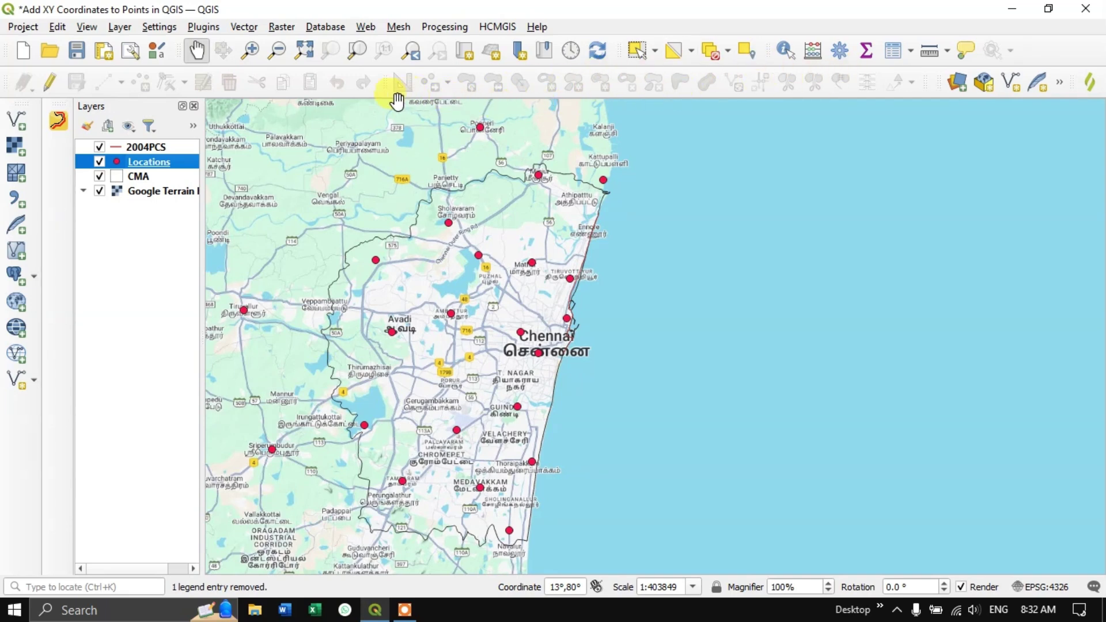
- Enable editing on the Locations layer and open the Move Feature dropdown
{"action": "left_click", "coordinate": [58, 89]}
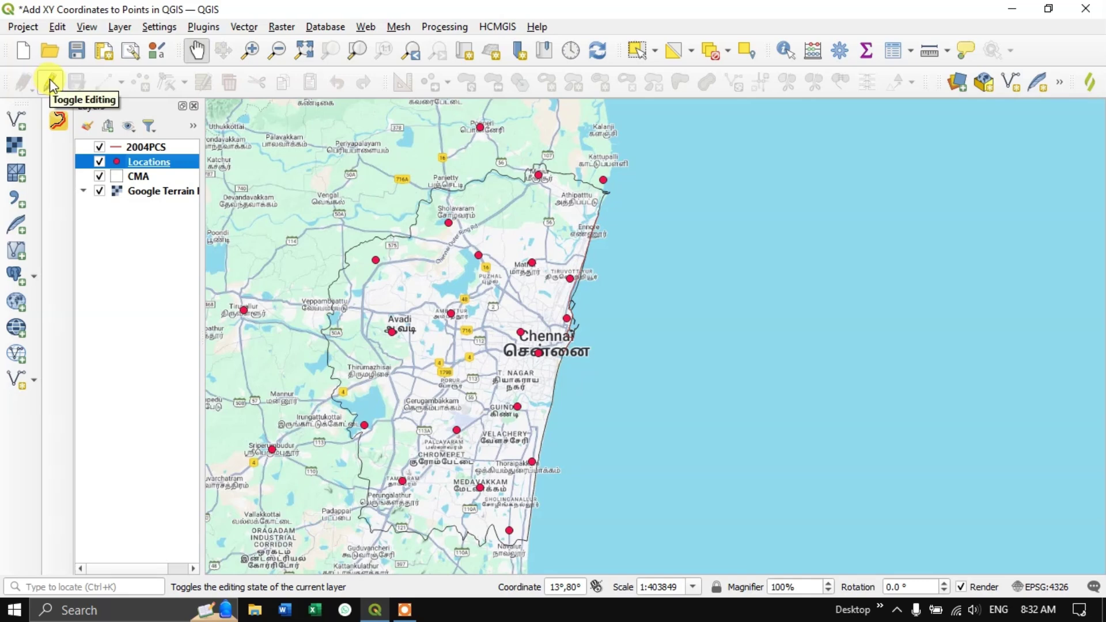
{"action": "left_click", "coordinate": [49, 83]}
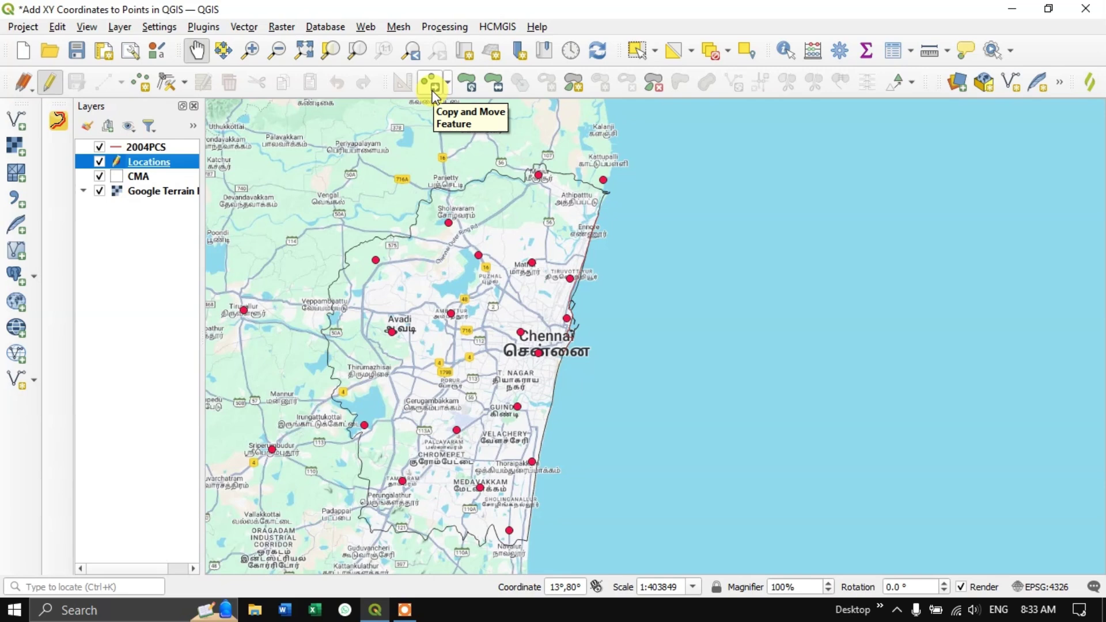
{"action": "left_click", "coordinate": [451, 85]}
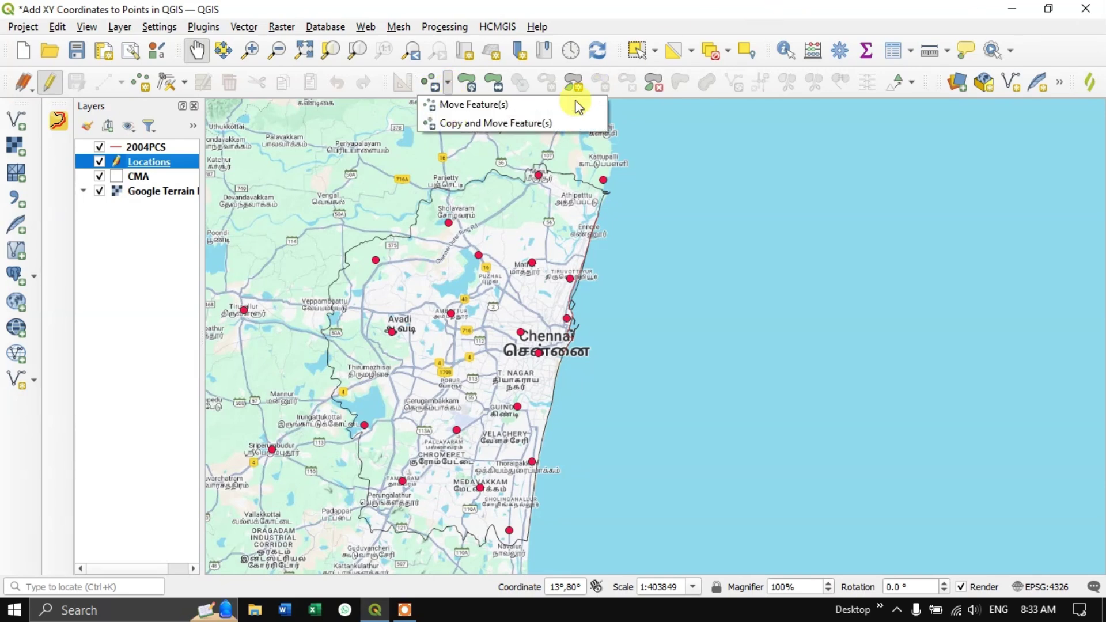
- Move the Cholavaram lake-shore point down beside the Dam canal with Move Feature(s)
{"action": "left_click", "coordinate": [506, 105]}
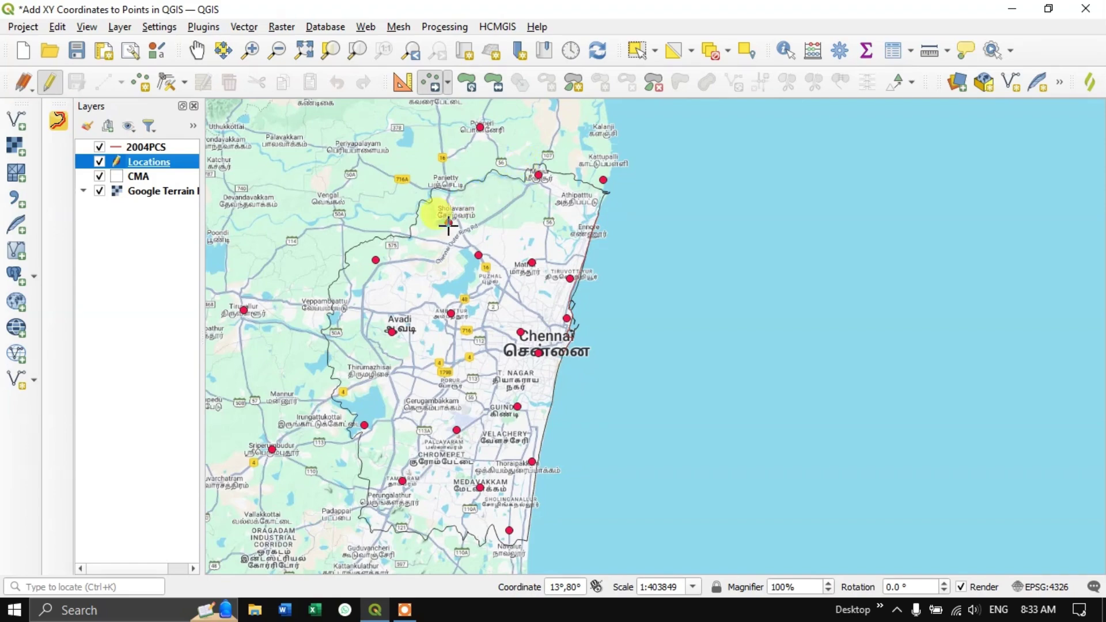
{"action": "scroll", "coordinate": [441, 212], "scroll_direction": "up", "scroll_amount": 2}
{"action": "scroll", "coordinate": [443, 212], "scroll_direction": "up", "scroll_amount": 2}
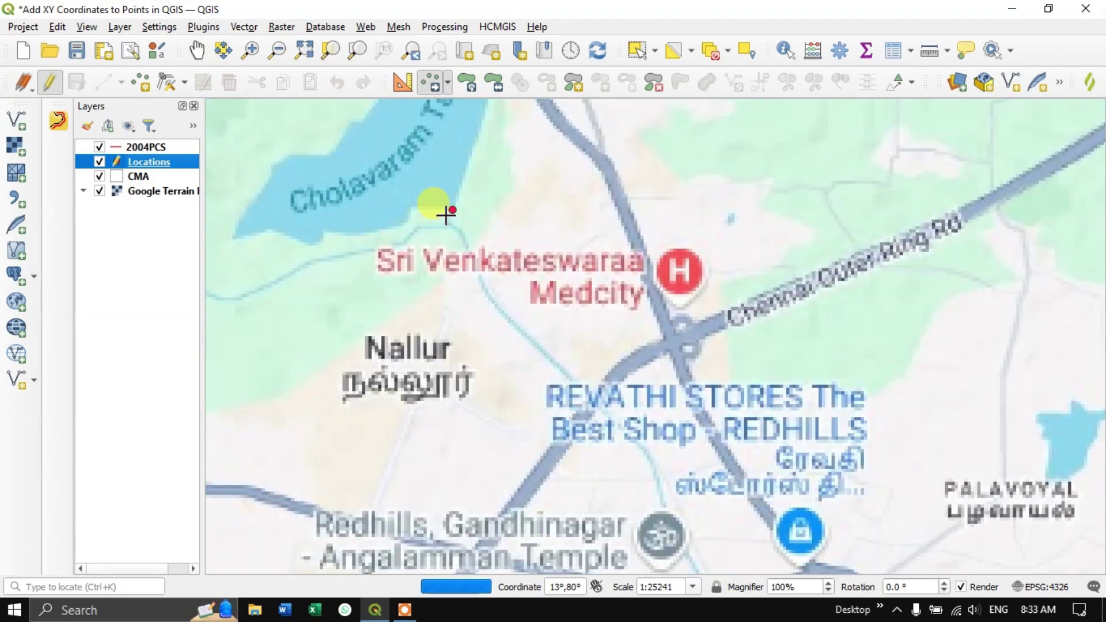
{"action": "scroll", "coordinate": [451, 207], "scroll_direction": "up", "scroll_amount": 2}
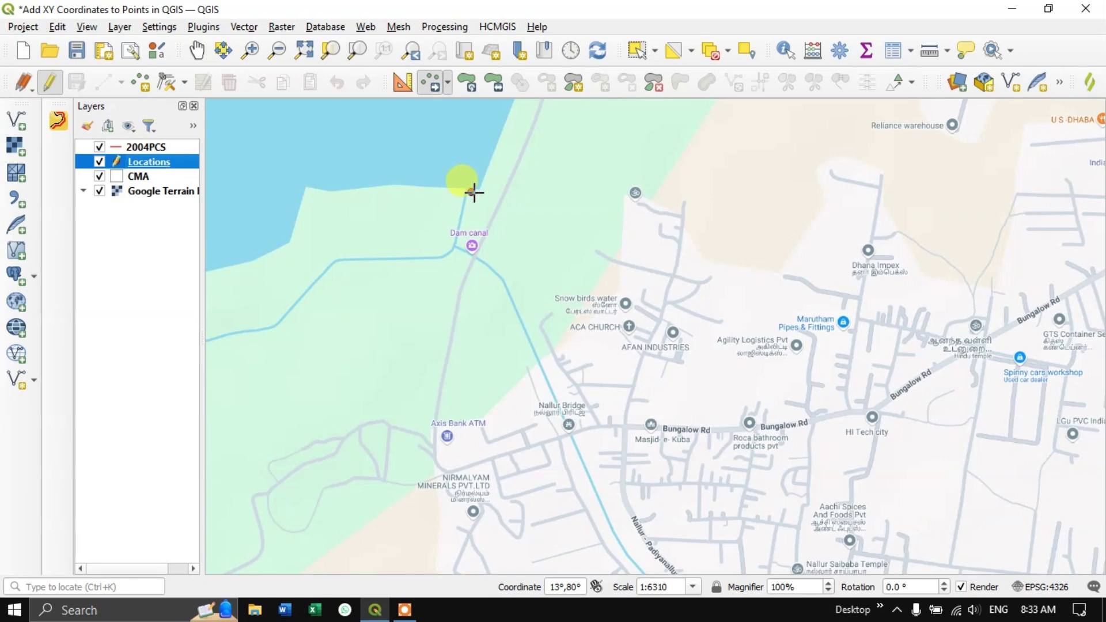
{"action": "left_click", "coordinate": [472, 191]}
{"action": "left_click", "coordinate": [471, 193]}
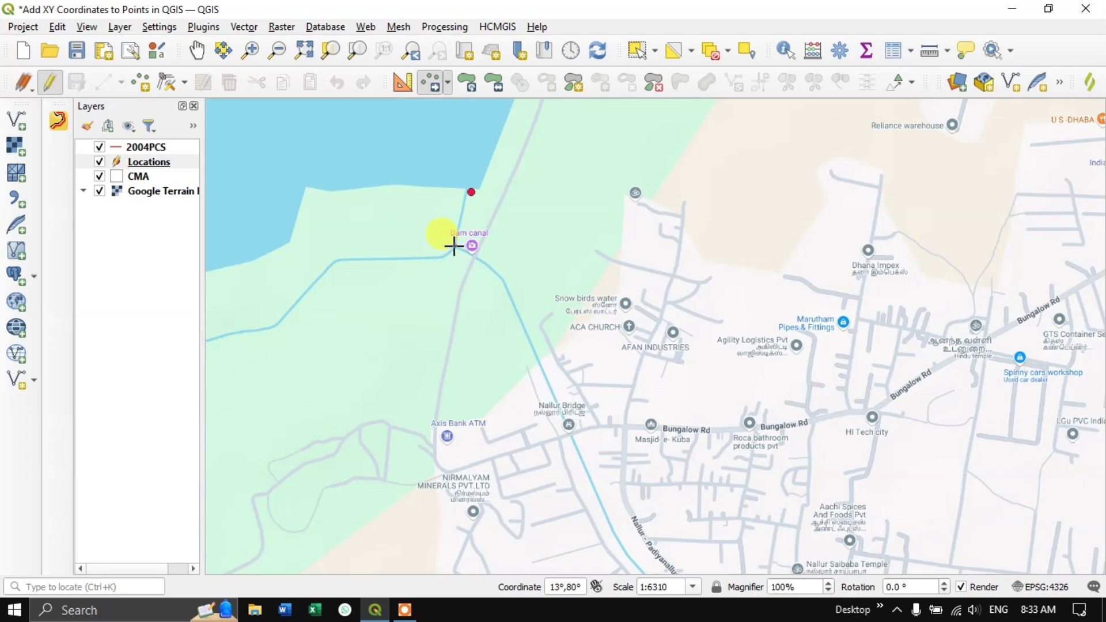
{"action": "left_click", "coordinate": [453, 246]}
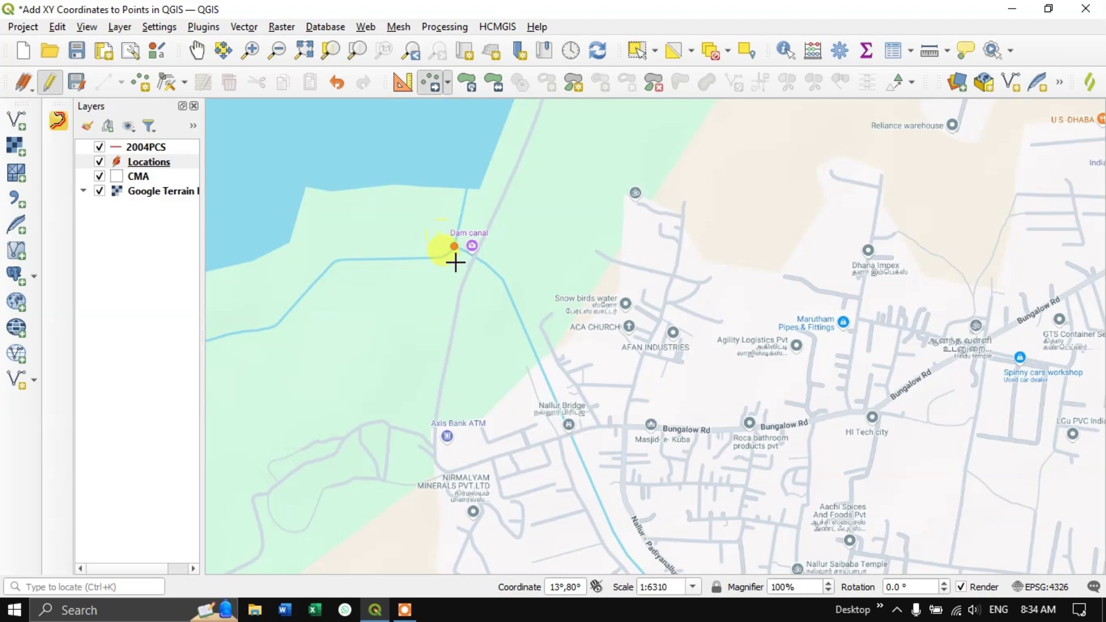
{"action": "scroll", "coordinate": [465, 209], "scroll_direction": "down", "scroll_amount": 2}
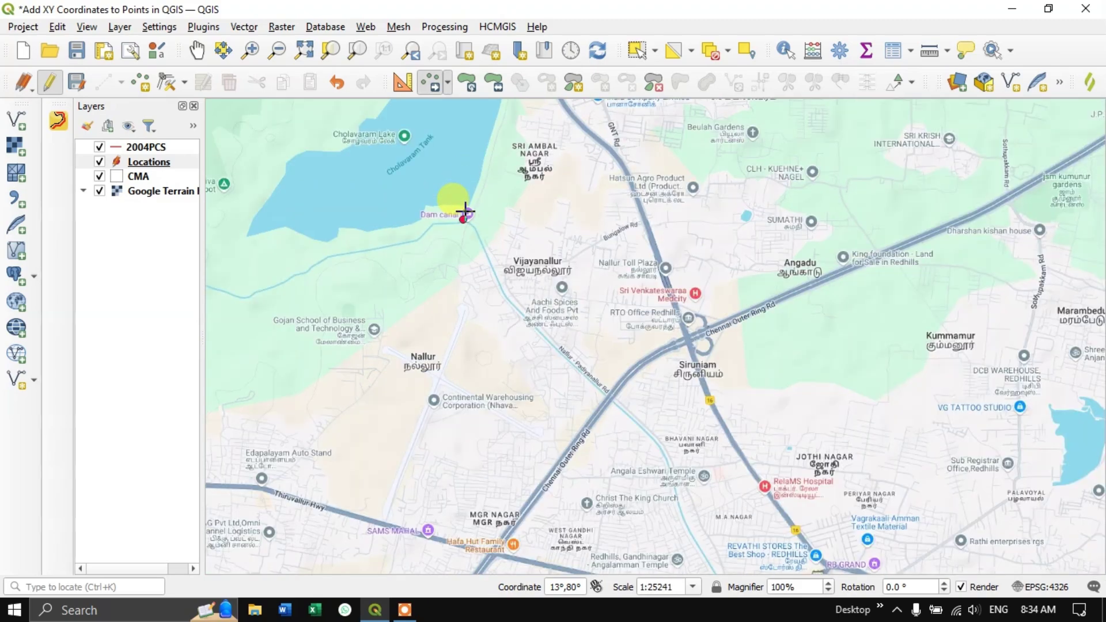
{"action": "scroll", "coordinate": [467, 204], "scroll_direction": "down", "scroll_amount": 2}
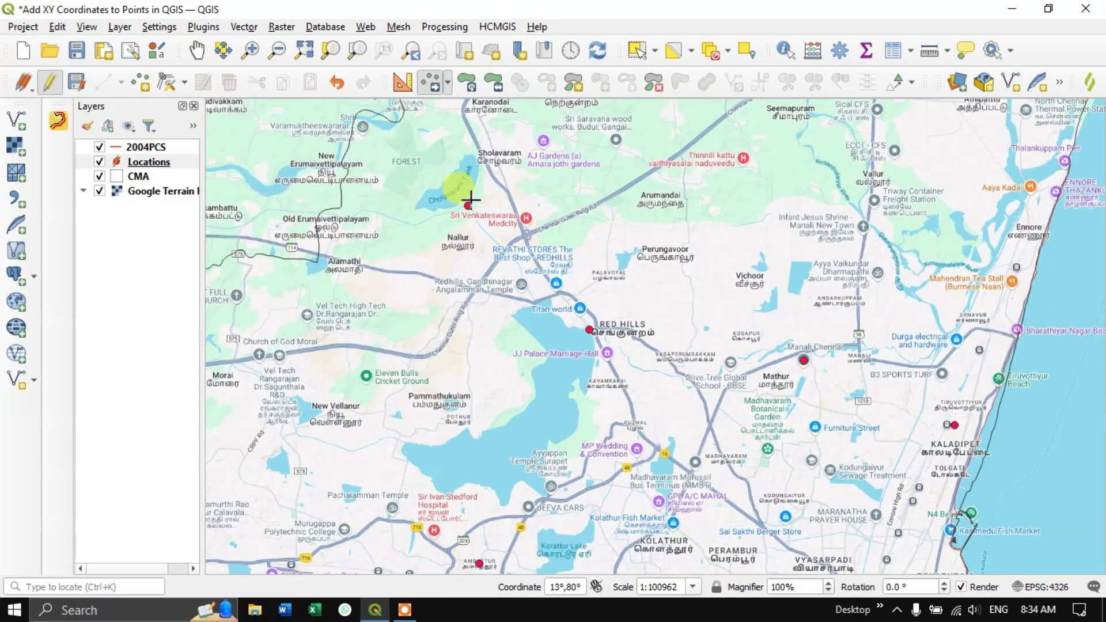
{"action": "scroll", "coordinate": [462, 197], "scroll_direction": "down", "scroll_amount": 2}
{"action": "scroll", "coordinate": [489, 212], "scroll_direction": "up", "scroll_amount": 2}
{"action": "scroll", "coordinate": [495, 218], "scroll_direction": "up", "scroll_amount": 2}
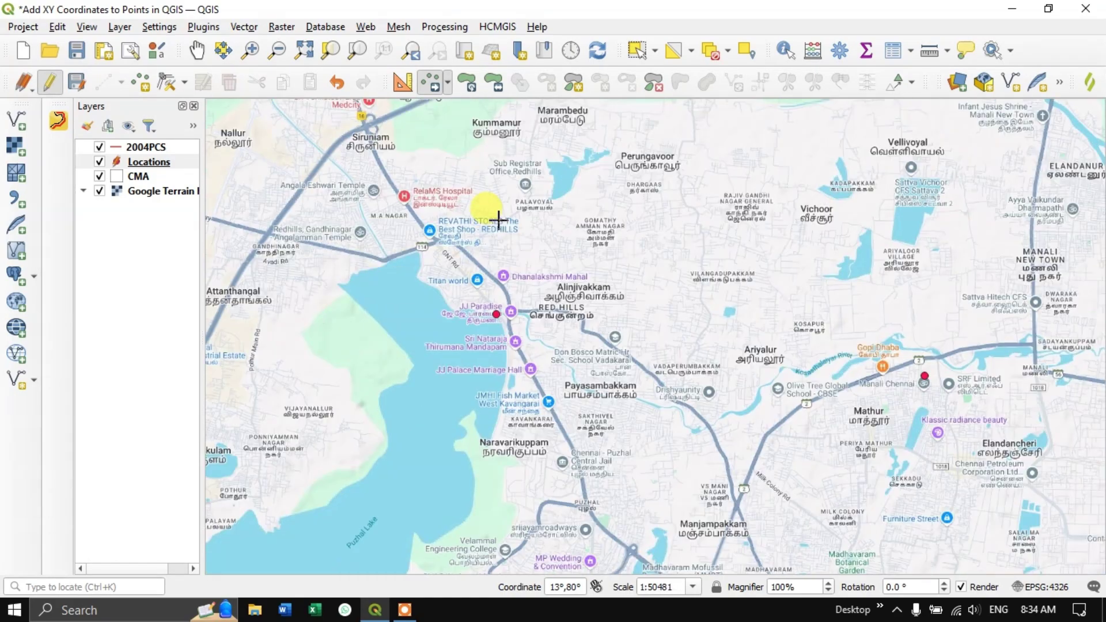
{"action": "scroll", "coordinate": [489, 298], "scroll_direction": "up", "scroll_amount": 2}
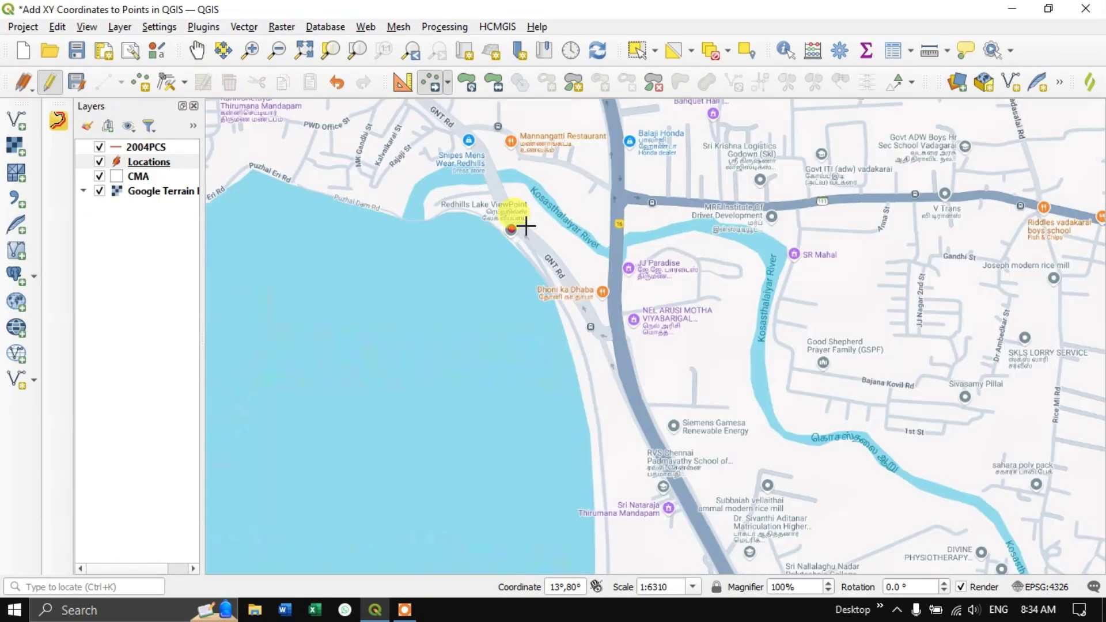
{"action": "scroll", "coordinate": [526, 226], "scroll_direction": "up", "scroll_amount": 1}
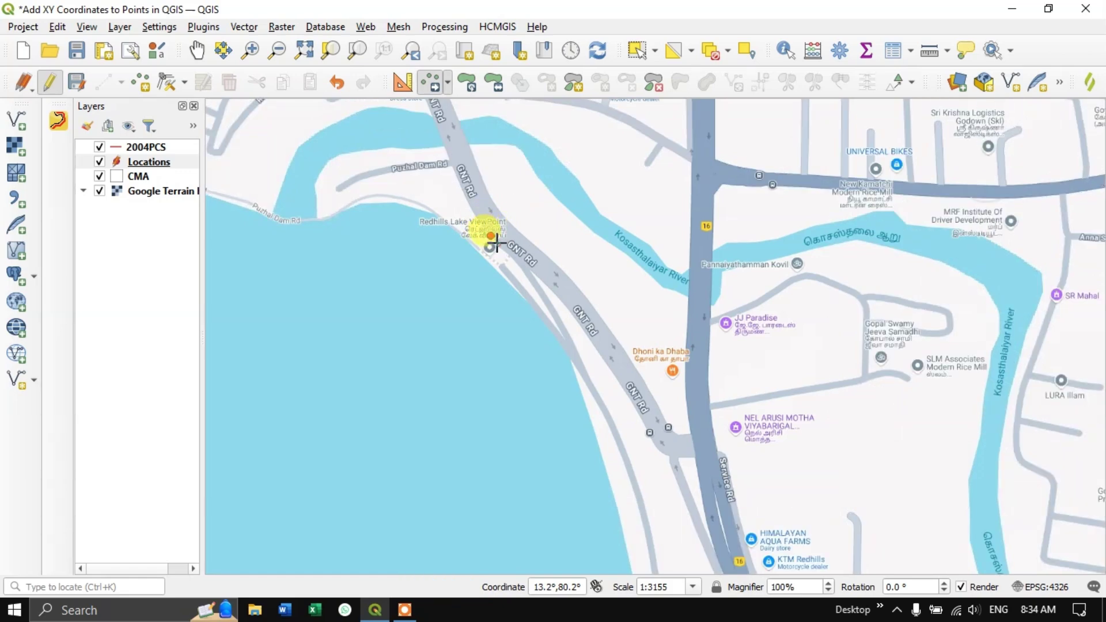
{"action": "scroll", "coordinate": [497, 233], "scroll_direction": "down", "scroll_amount": 1}
{"action": "scroll", "coordinate": [497, 225], "scroll_direction": "down", "scroll_amount": 2}
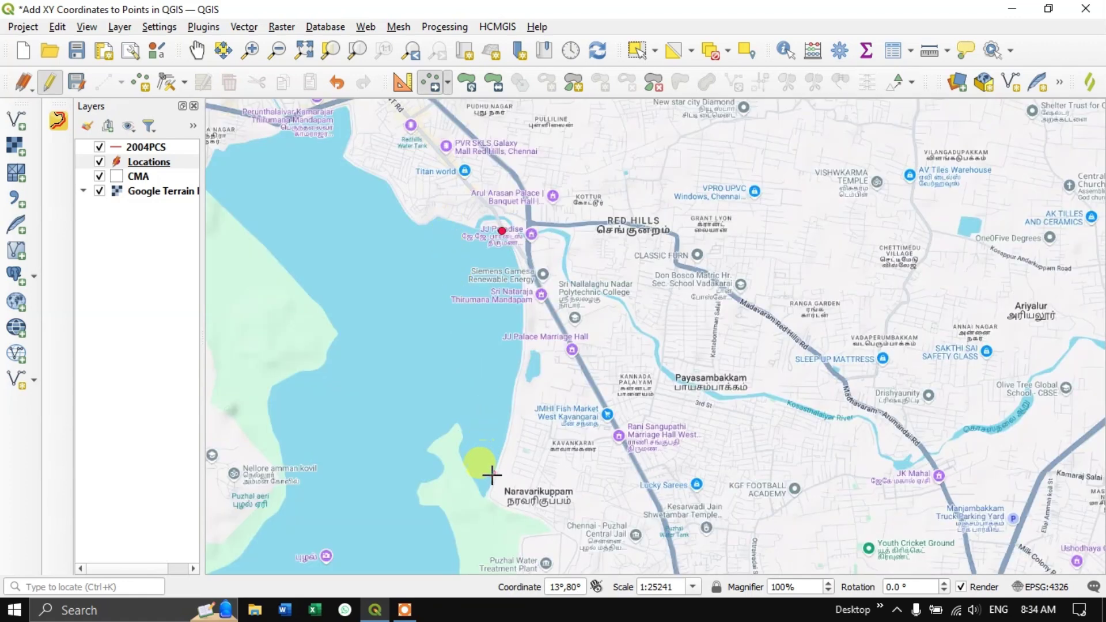
{"action": "scroll", "coordinate": [486, 501], "scroll_direction": "up", "scroll_amount": 1}
{"action": "scroll", "coordinate": [483, 518], "scroll_direction": "up", "scroll_amount": 2}
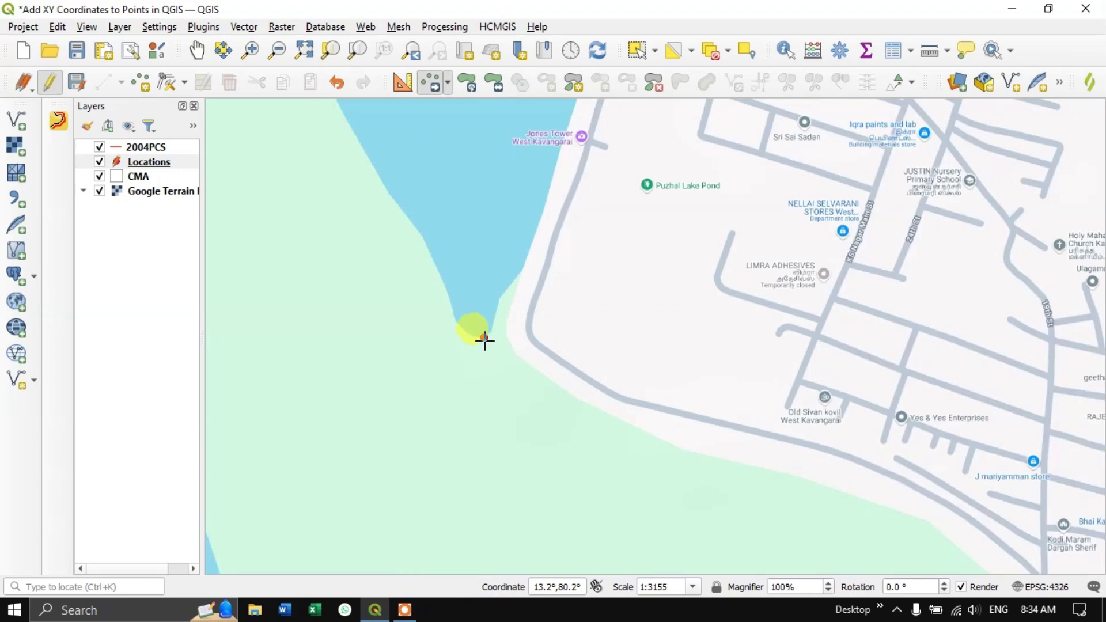
{"action": "scroll", "coordinate": [500, 342], "scroll_direction": "down", "scroll_amount": 1}
{"action": "scroll", "coordinate": [504, 345], "scroll_direction": "down", "scroll_amount": 3}
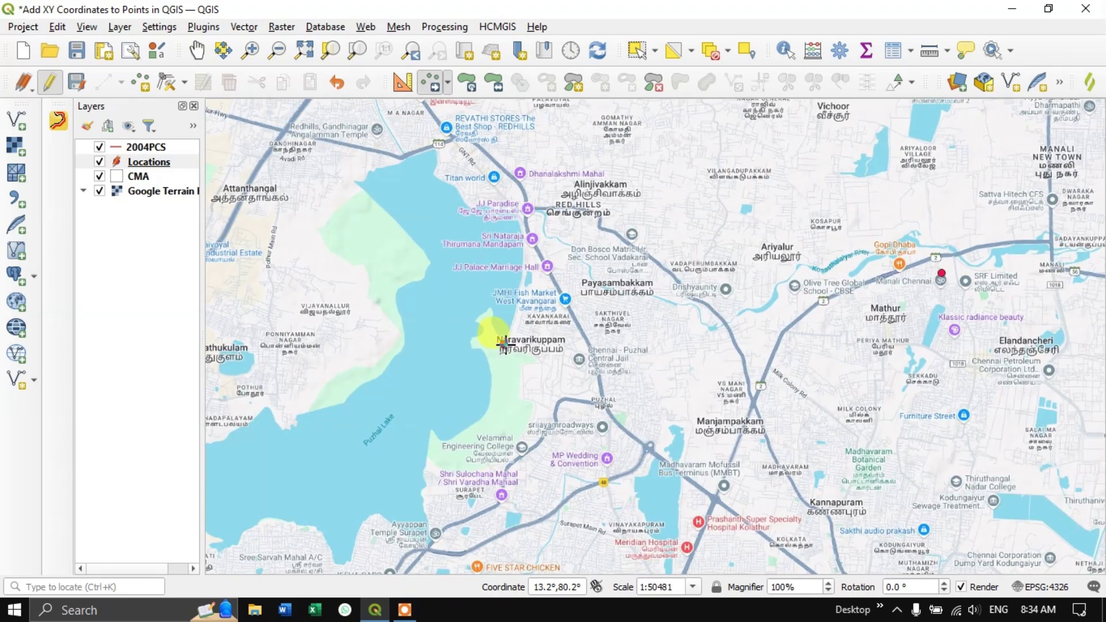
{"action": "scroll", "coordinate": [512, 320], "scroll_direction": "down", "scroll_amount": 2}
{"action": "scroll", "coordinate": [519, 309], "scroll_direction": "up", "scroll_amount": 2}
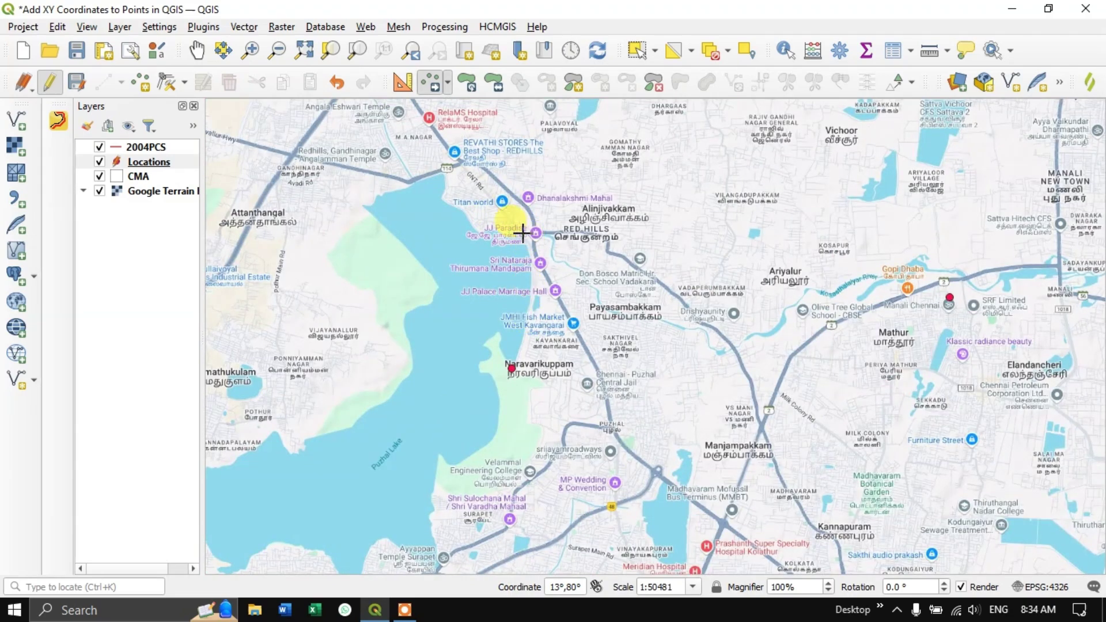
- Copy the Naravarikuppam point to a nearby spot with Copy and Move Feature(s)
{"action": "left_click", "coordinate": [450, 83]}
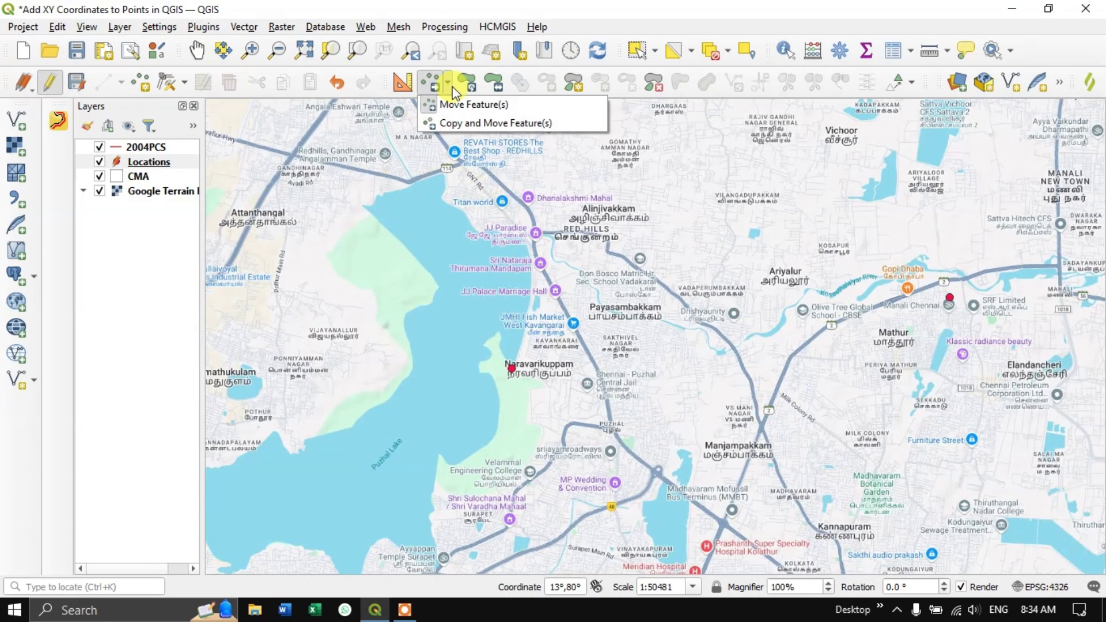
{"action": "left_click", "coordinate": [459, 125]}
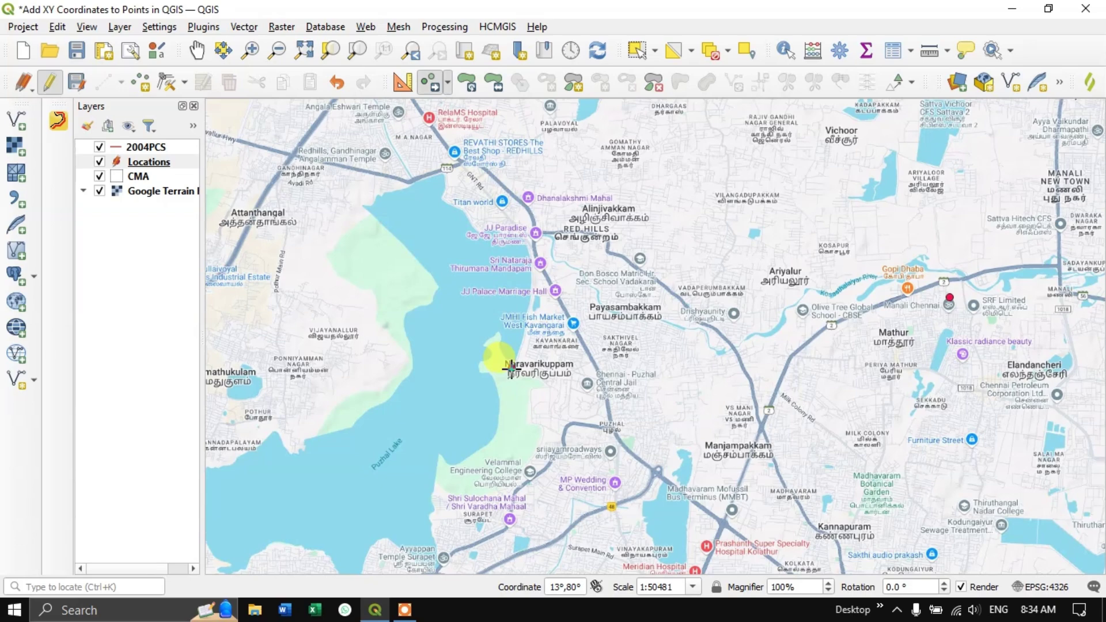
{"action": "left_click", "coordinate": [510, 366]}
{"action": "left_click", "coordinate": [514, 371]}
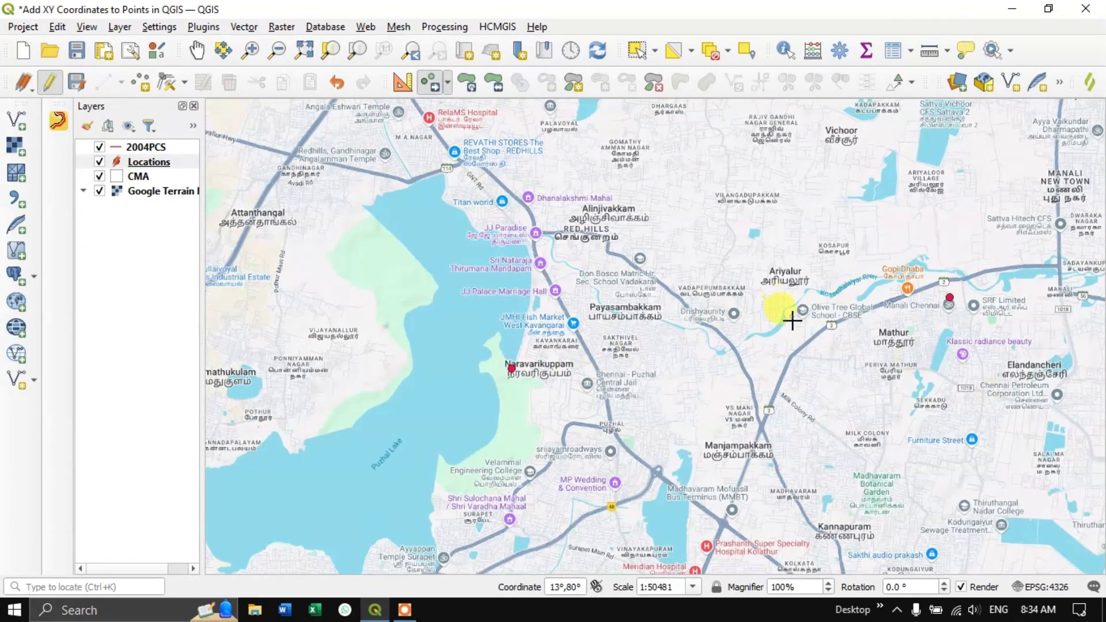
{"action": "scroll", "coordinate": [648, 306], "scroll_direction": "down", "scroll_amount": 1}
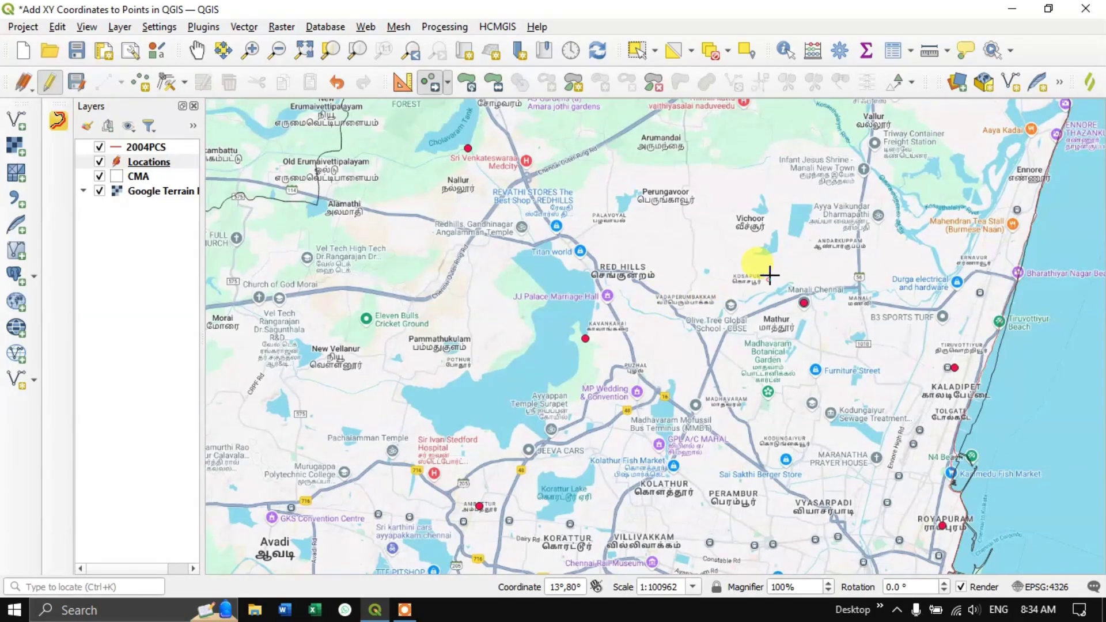
{"action": "scroll", "coordinate": [771, 254], "scroll_direction": "up", "scroll_amount": 1}
{"action": "scroll", "coordinate": [647, 298], "scroll_direction": "up", "scroll_amount": 2}
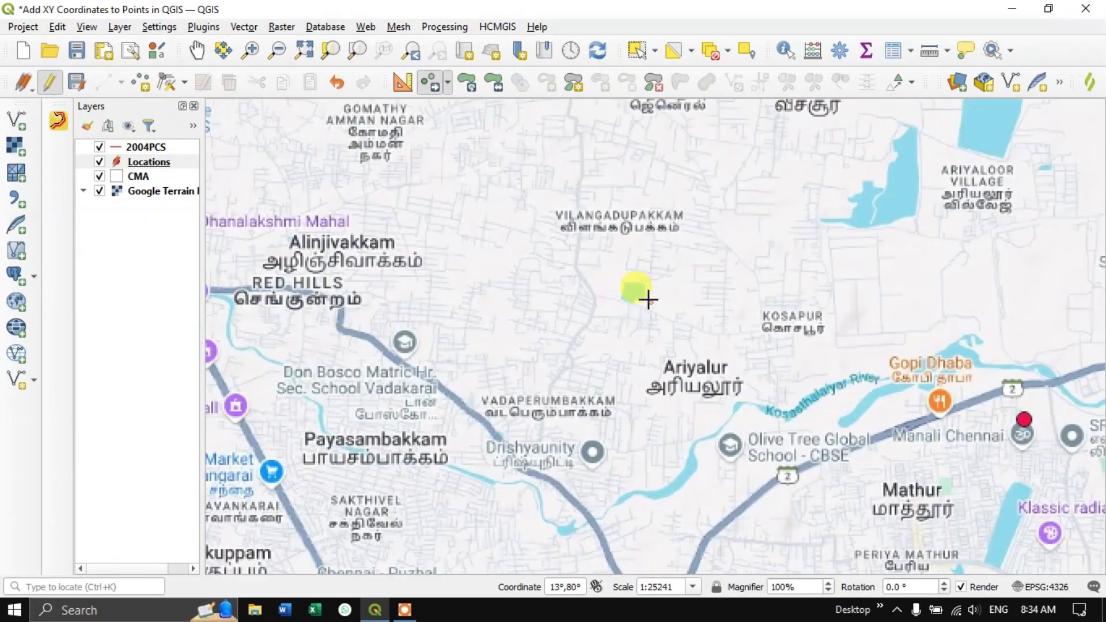
{"action": "scroll", "coordinate": [636, 295], "scroll_direction": "up", "scroll_amount": 1}
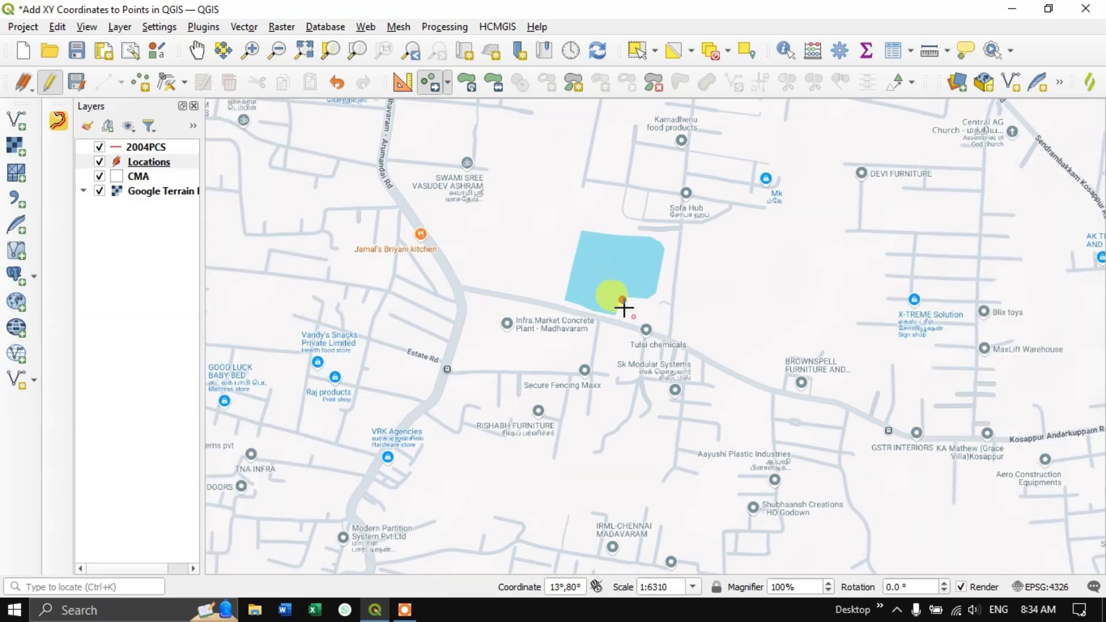
{"action": "scroll", "coordinate": [637, 300], "scroll_direction": "down", "scroll_amount": 3}
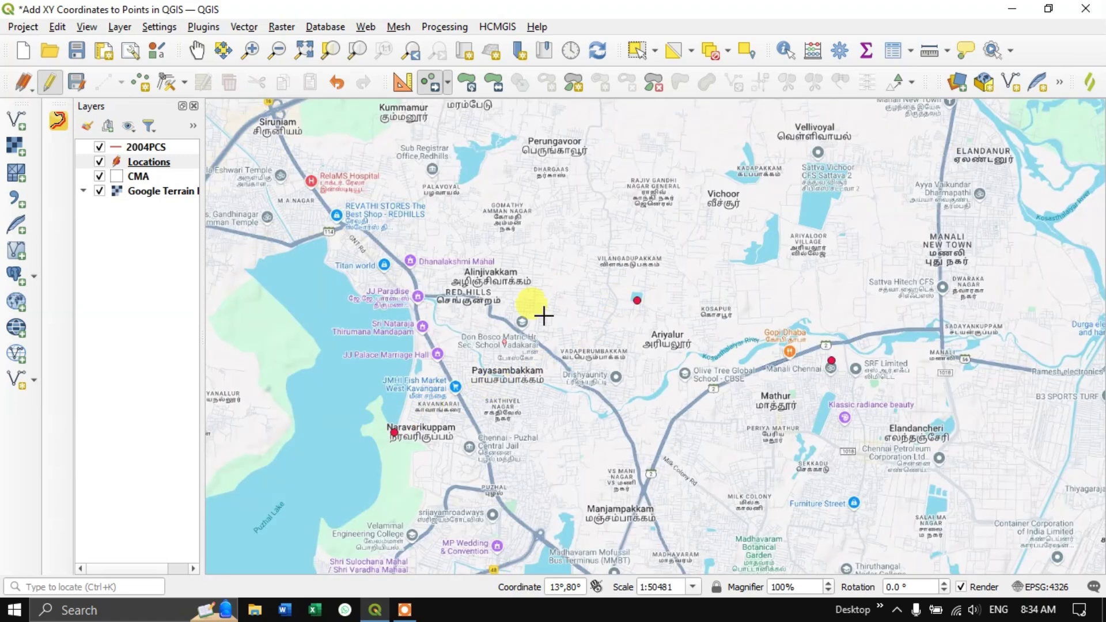
{"action": "scroll", "coordinate": [542, 302], "scroll_direction": "down", "scroll_amount": 1}
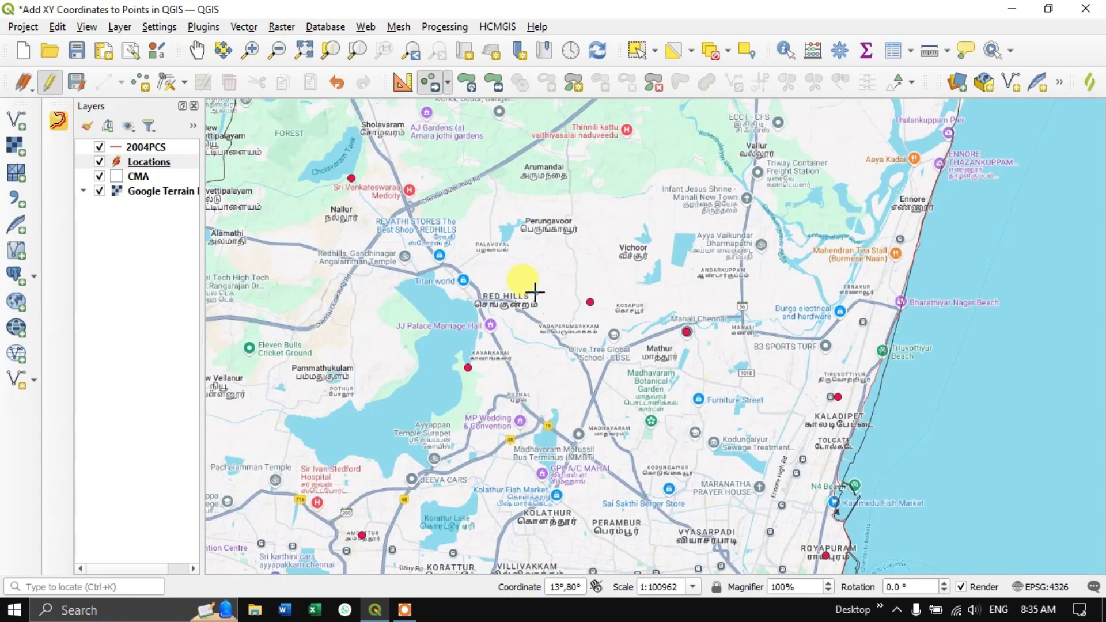
- Save the point edits and switch off editing on the Locations layer
{"action": "left_click", "coordinate": [76, 86]}
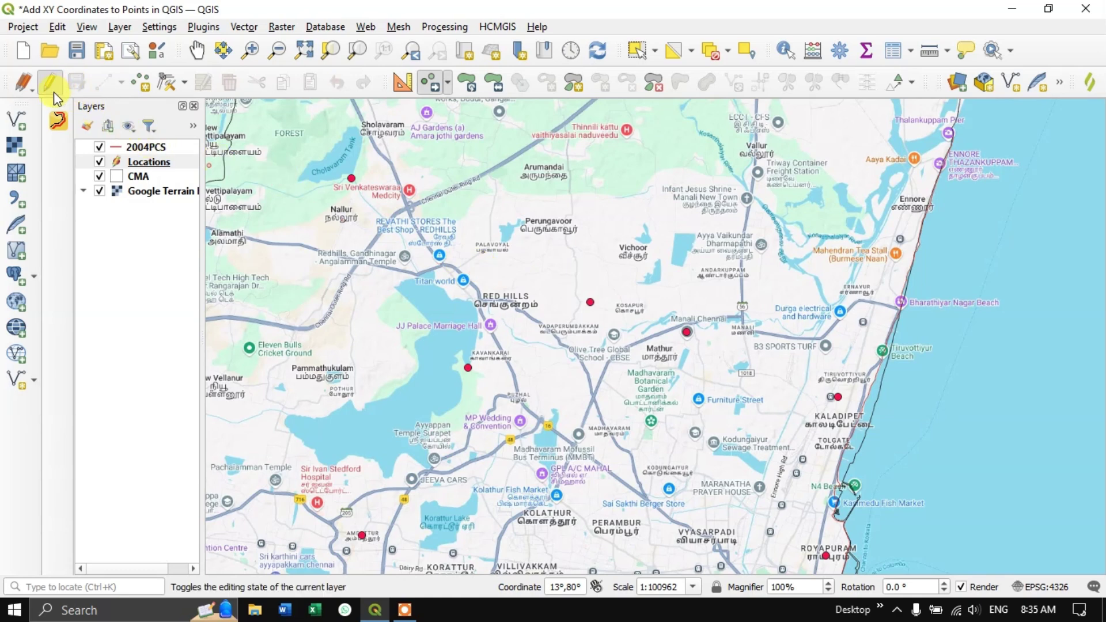
{"action": "left_click", "coordinate": [54, 92]}
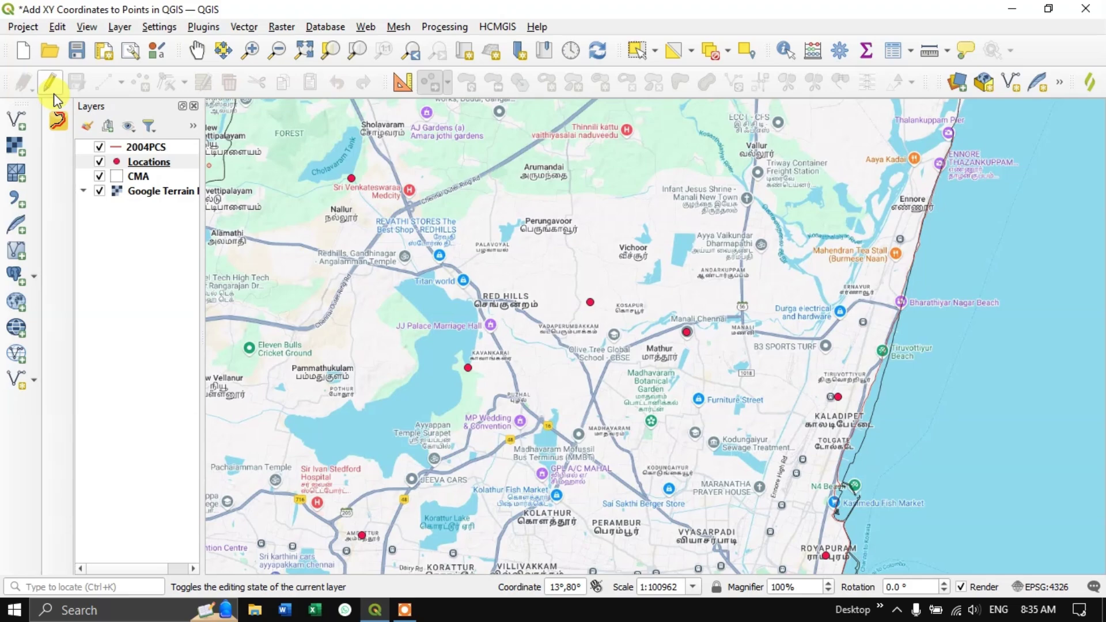
{"action": "scroll", "coordinate": [524, 232], "scroll_direction": "down", "scroll_amount": 2}
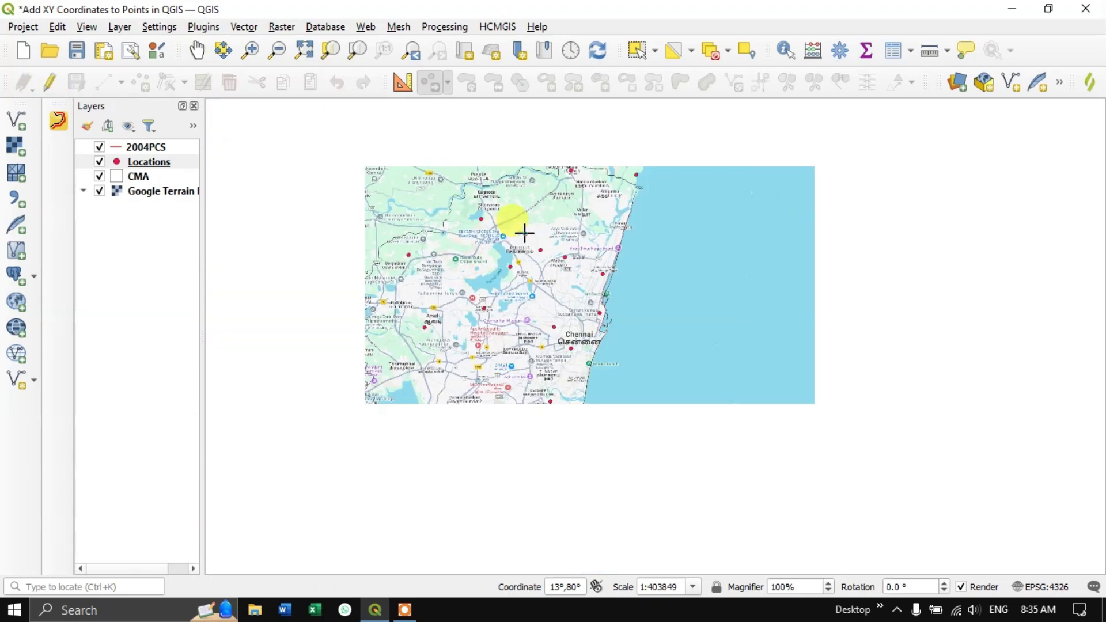
- Enable editing on the CMA layer and drag its boundary polygon east over the sea
{"action": "left_click", "coordinate": [137, 178]}
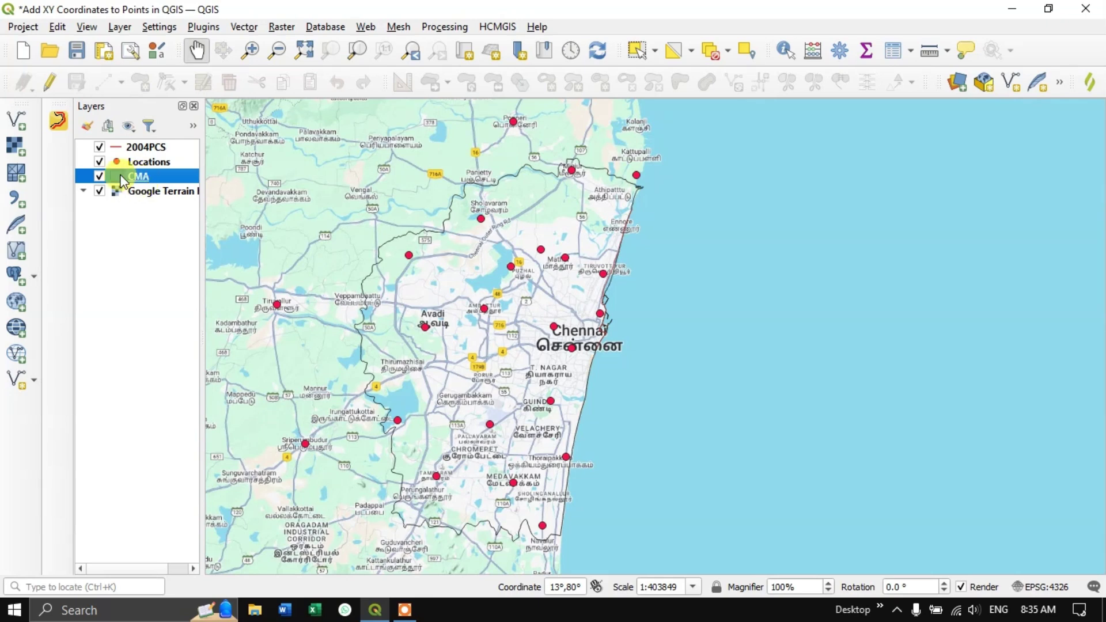
{"action": "left_click", "coordinate": [49, 87]}
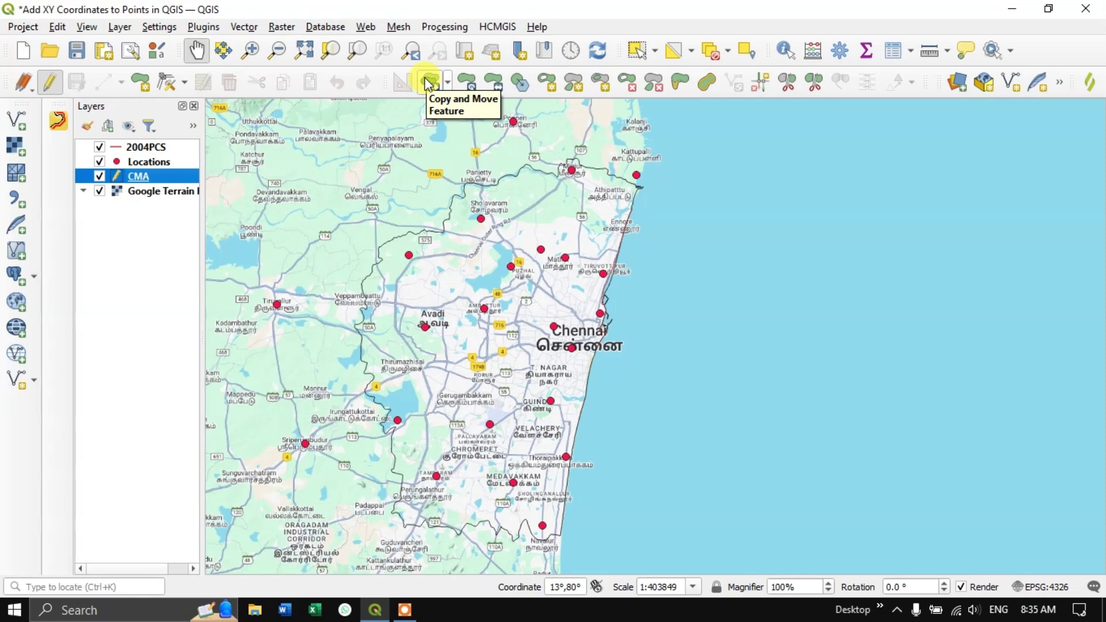
{"action": "left_click", "coordinate": [444, 87]}
{"action": "left_click", "coordinate": [467, 103]}
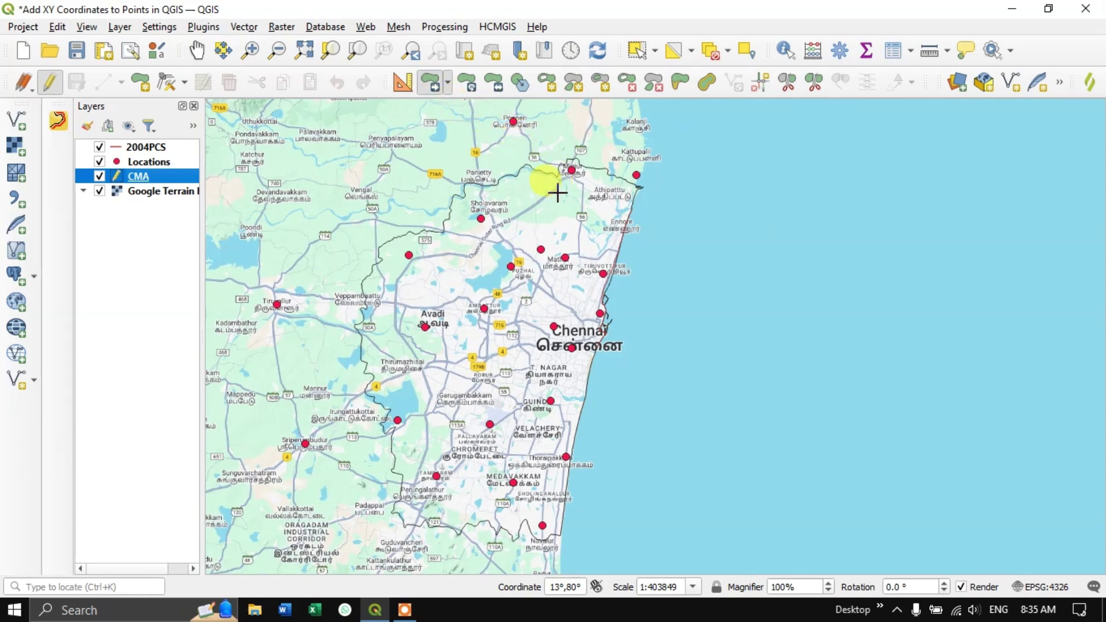
{"action": "scroll", "coordinate": [555, 181], "scroll_direction": "up", "scroll_amount": 2}
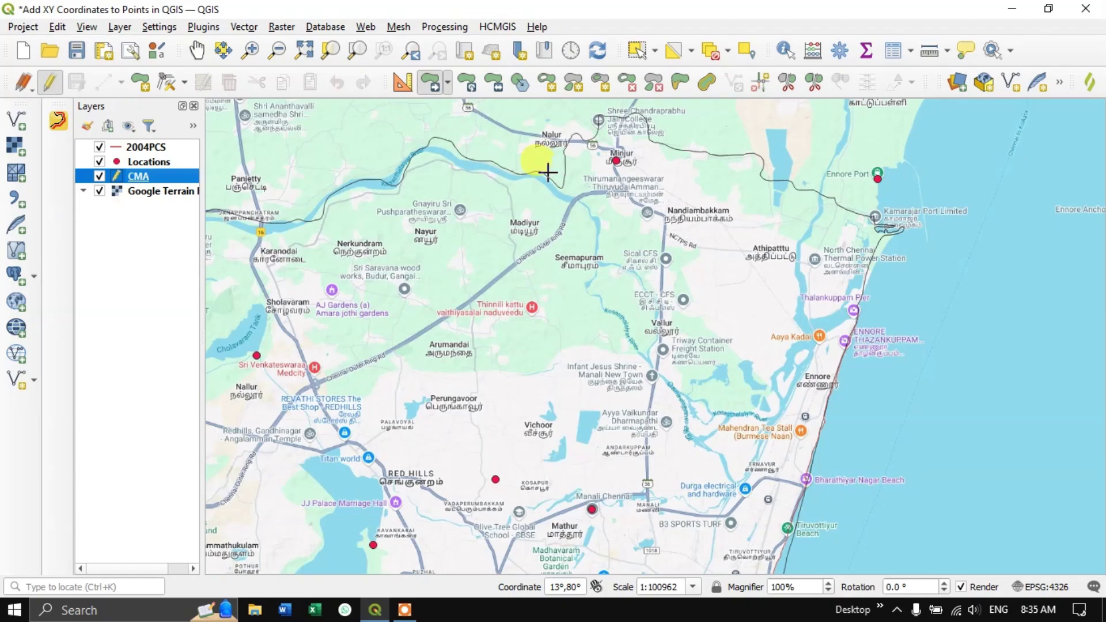
{"action": "scroll", "coordinate": [548, 172], "scroll_direction": "up", "scroll_amount": 1}
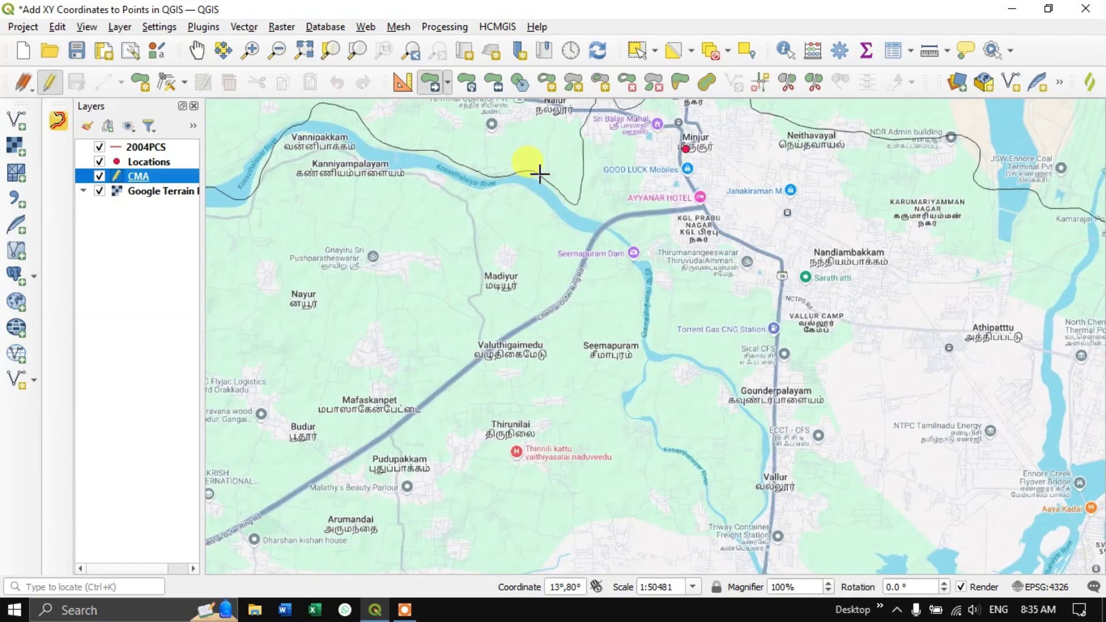
{"action": "scroll", "coordinate": [524, 196], "scroll_direction": "down", "scroll_amount": 2}
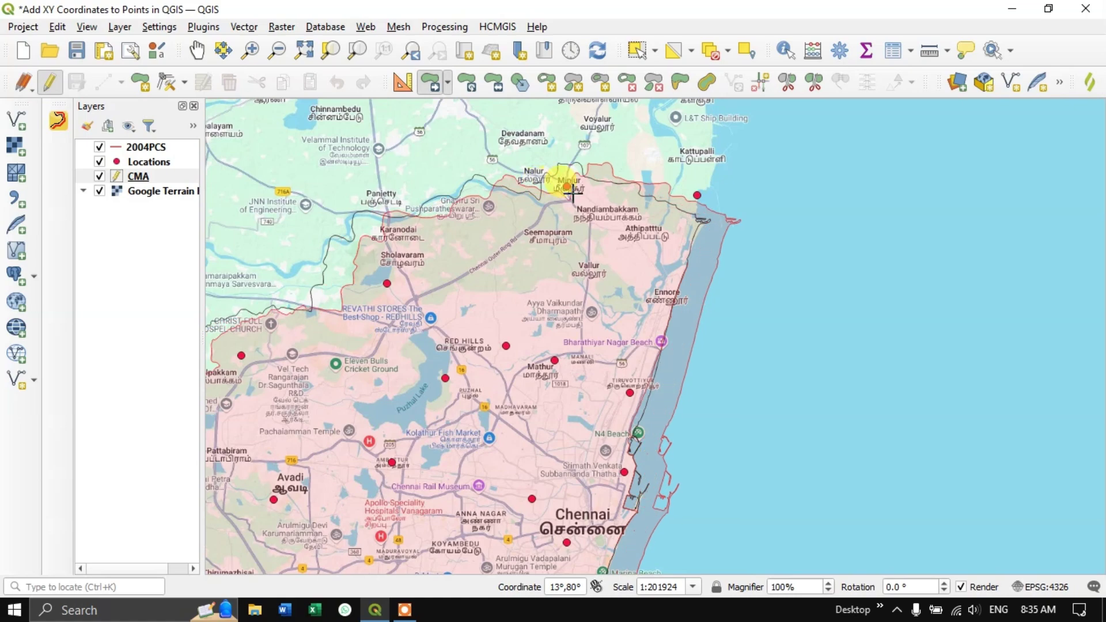
{"action": "scroll", "coordinate": [637, 185], "scroll_direction": "down", "scroll_amount": 1}
{"action": "scroll", "coordinate": [679, 178], "scroll_direction": "down", "scroll_amount": 1}
{"action": "scroll", "coordinate": [691, 186], "scroll_direction": "up", "scroll_amount": 2}
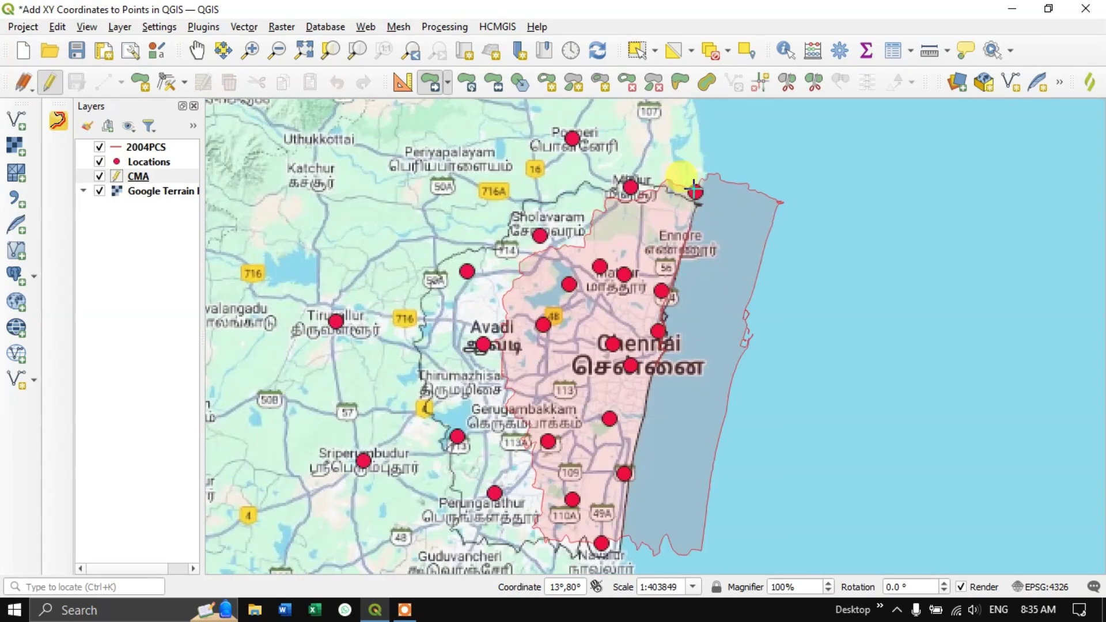
{"action": "scroll", "coordinate": [691, 187], "scroll_direction": "up", "scroll_amount": 1}
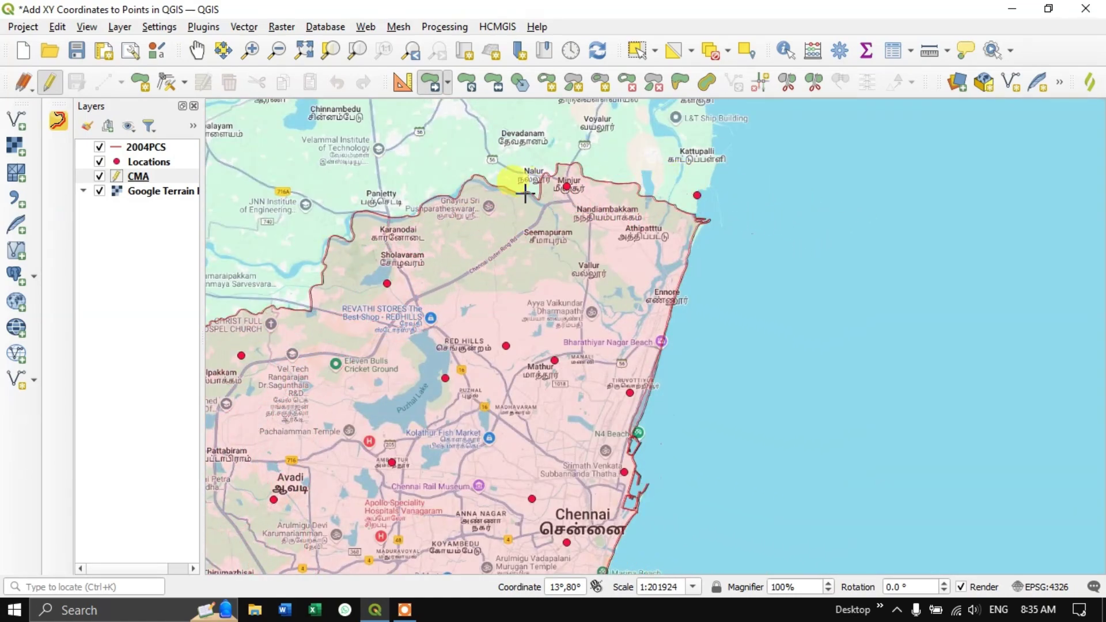
{"action": "scroll", "coordinate": [524, 193], "scroll_direction": "up", "scroll_amount": 1}
{"action": "scroll", "coordinate": [562, 218], "scroll_direction": "up", "scroll_amount": 1}
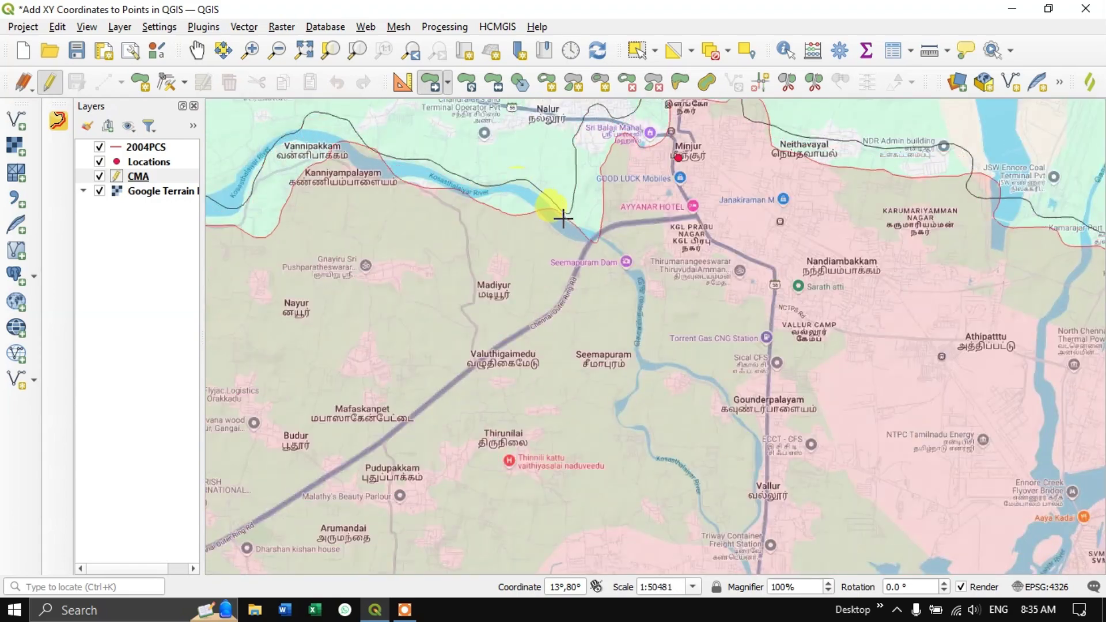
{"action": "scroll", "coordinate": [562, 219], "scroll_direction": "down", "scroll_amount": 1}
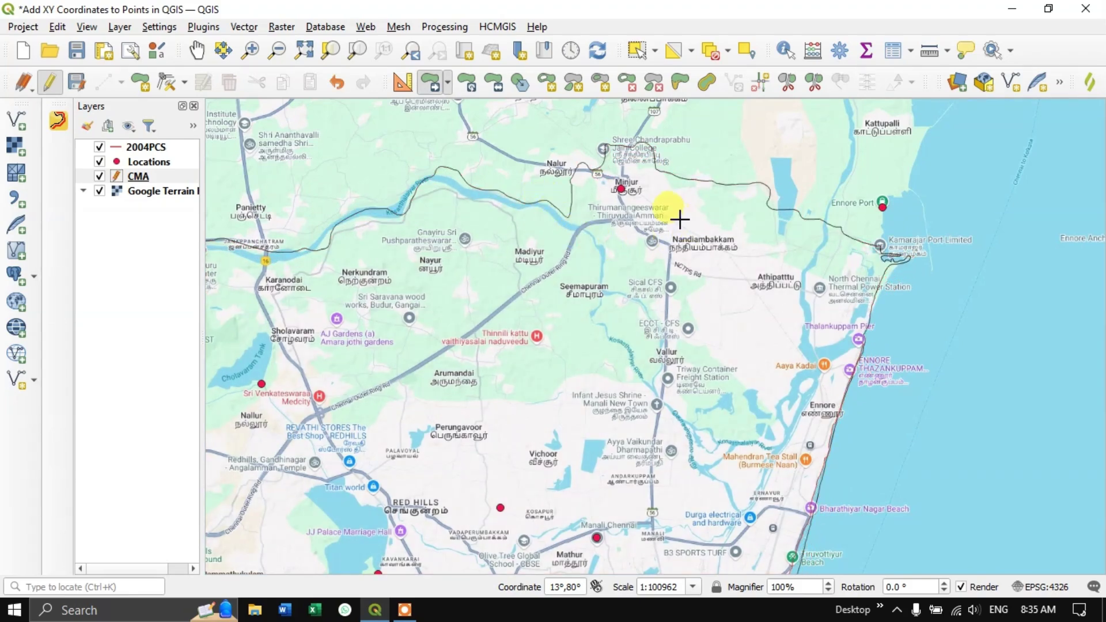
{"action": "scroll", "coordinate": [673, 218], "scroll_direction": "down", "scroll_amount": 1}
{"action": "scroll", "coordinate": [683, 223], "scroll_direction": "down", "scroll_amount": 1}
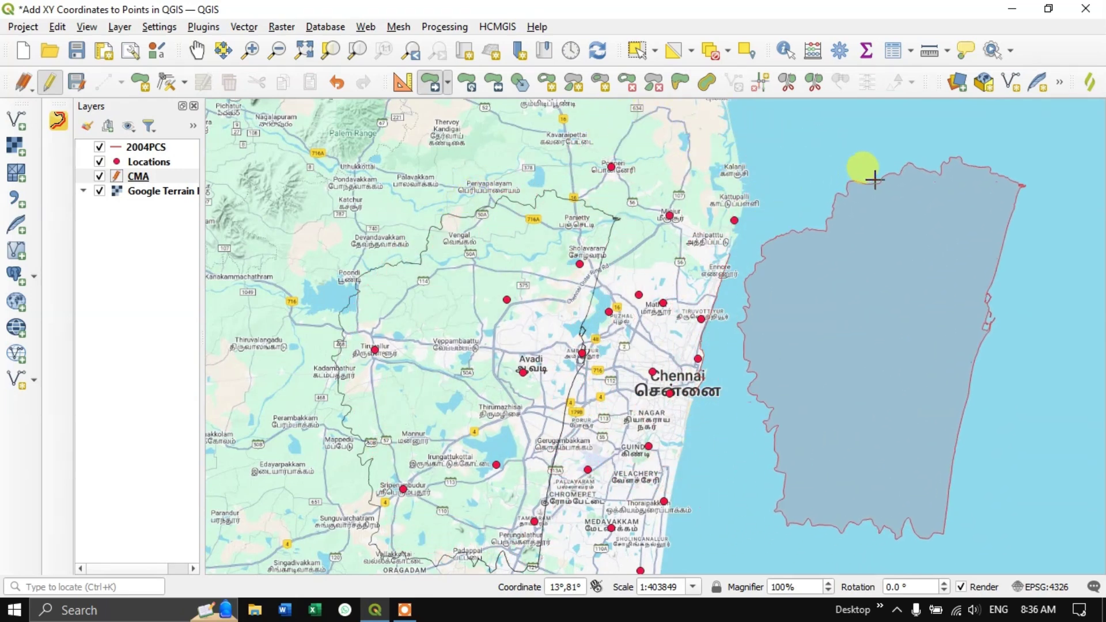
{"action": "left_click", "coordinate": [874, 179]}
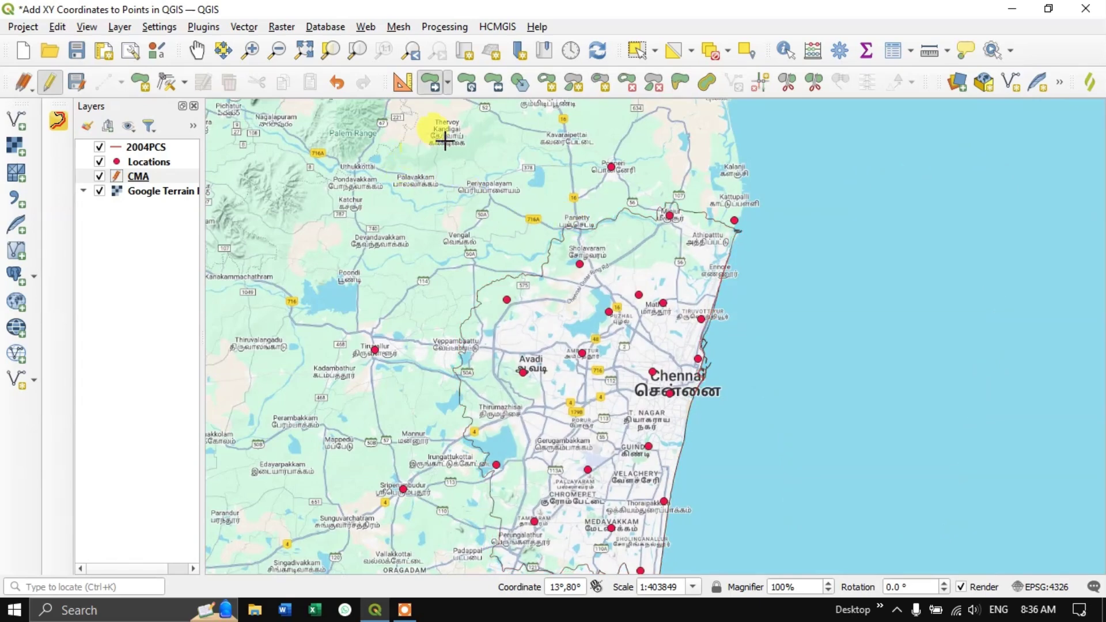
- Place a slightly offset copy of the CMA polygon with Copy and Move Feature(s)
{"action": "left_click", "coordinate": [447, 83]}
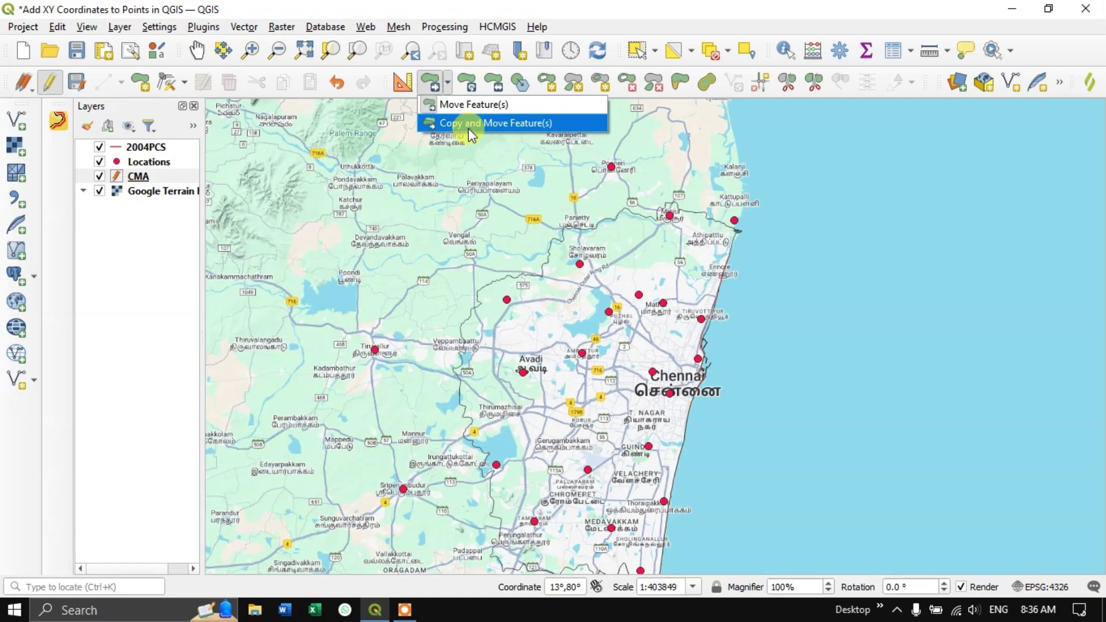
{"action": "left_click", "coordinate": [469, 126]}
{"action": "left_click", "coordinate": [613, 276]}
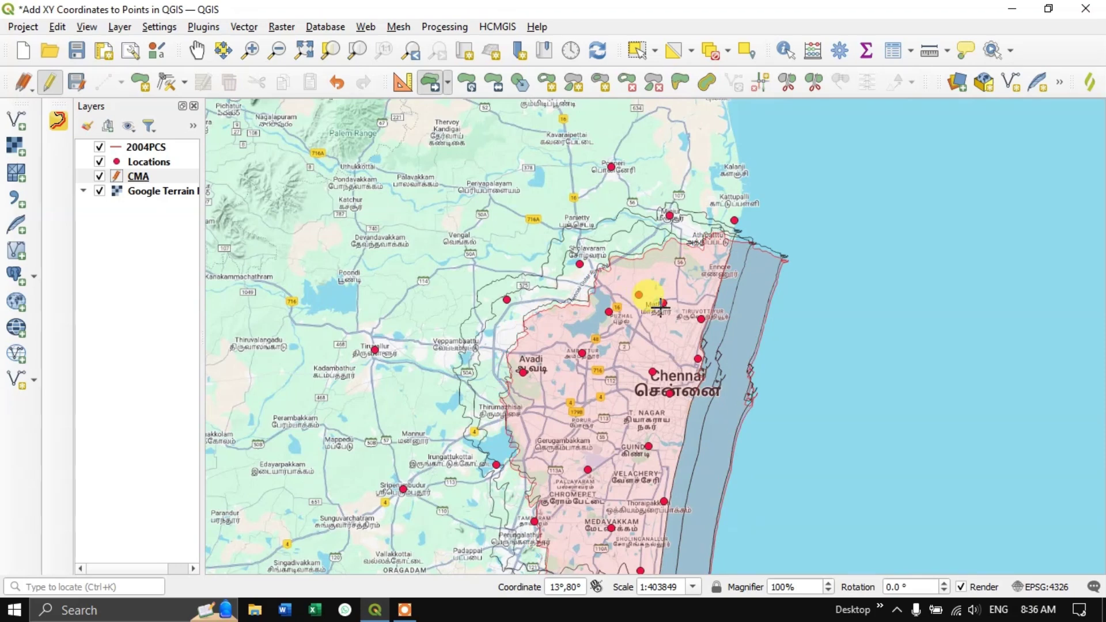
{"action": "left_click", "coordinate": [577, 274]}
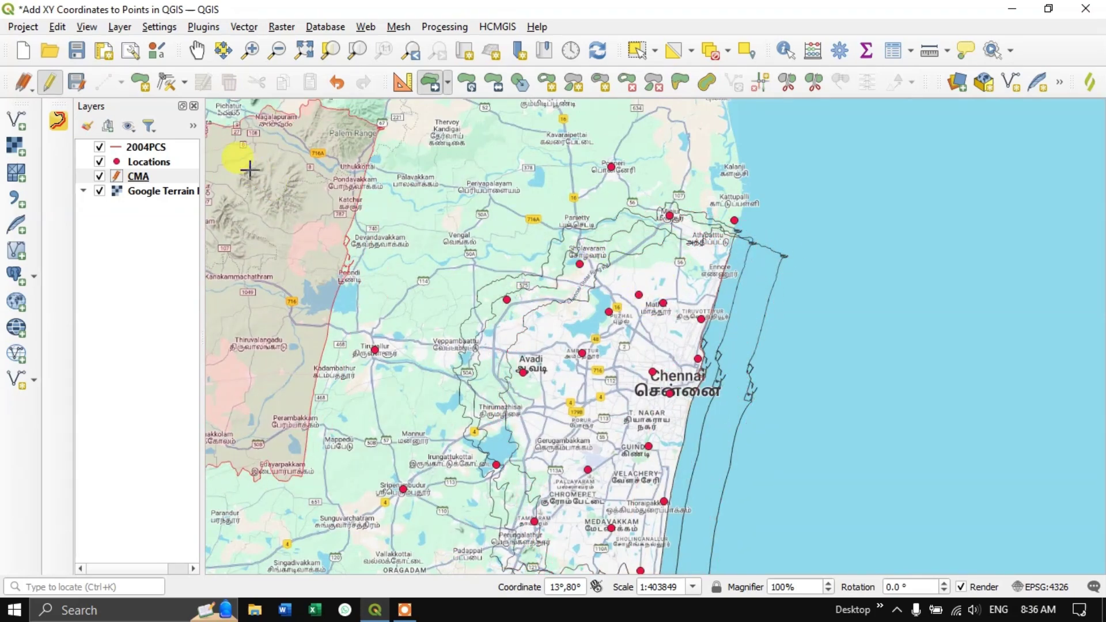
- Stop editing CMA, discard its changes, and select the 2004PCS layer
{"action": "left_click", "coordinate": [50, 82]}
{"action": "left_click", "coordinate": [559, 313]}
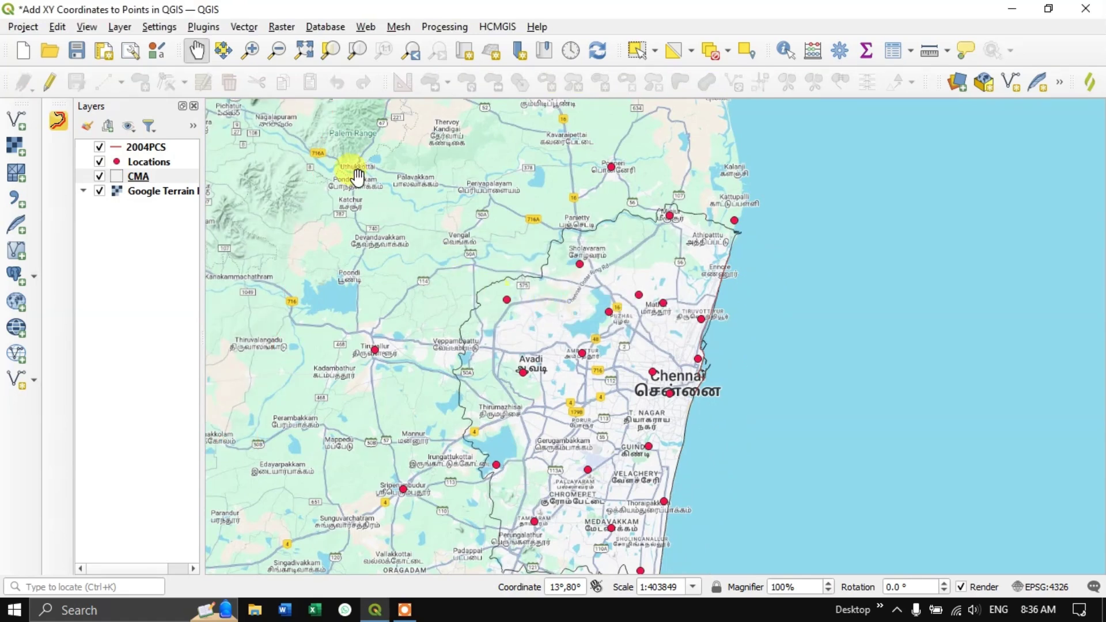
{"action": "left_click", "coordinate": [156, 148]}
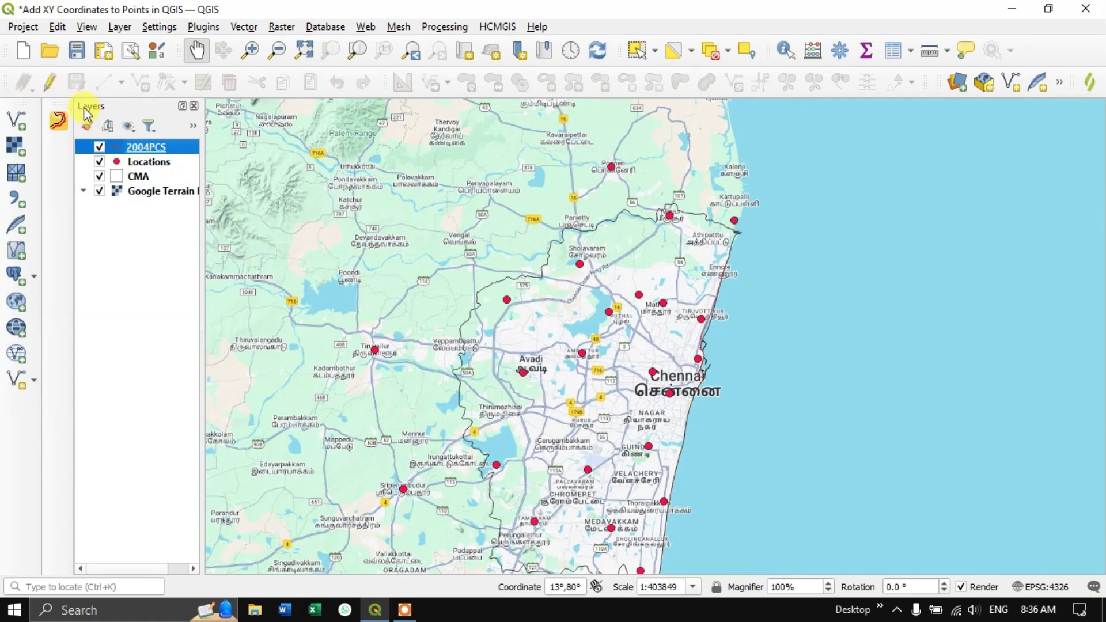
- Enable editing on 2004PCS with Move Feature(s) active, and hide the CMA layer
{"action": "left_click", "coordinate": [50, 82]}
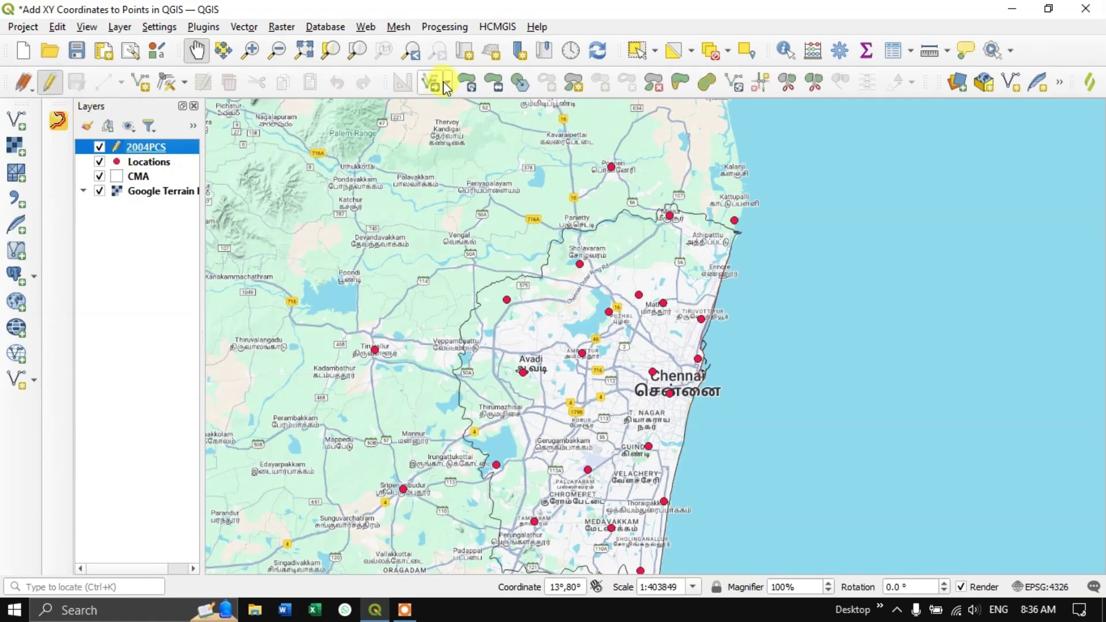
{"action": "left_click", "coordinate": [445, 84]}
{"action": "left_click", "coordinate": [471, 104]}
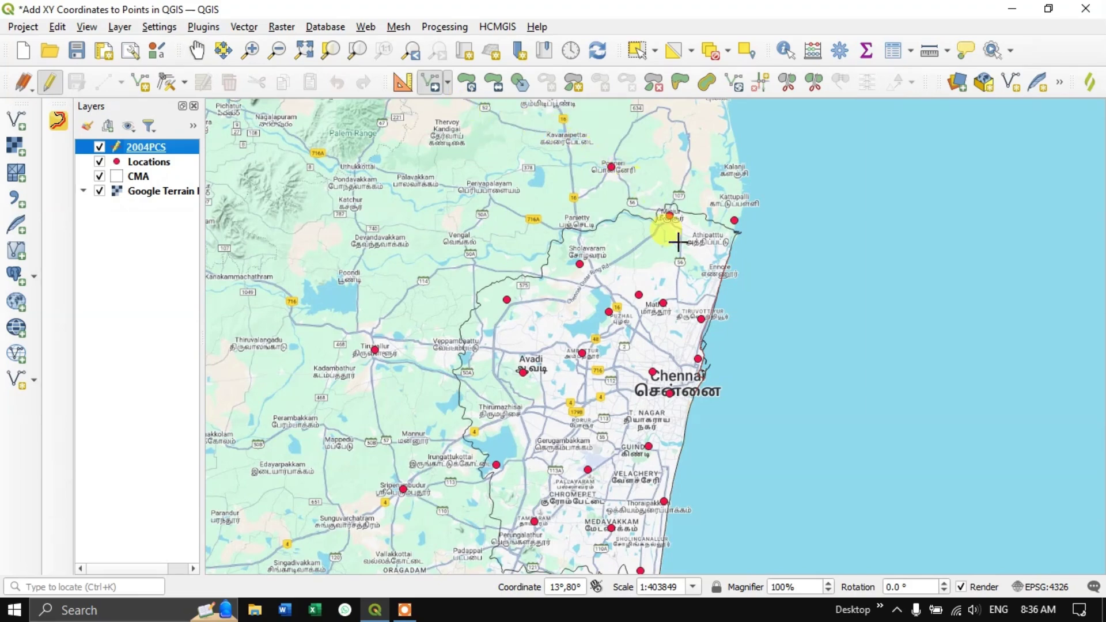
{"action": "scroll", "coordinate": [677, 242], "scroll_direction": "down", "scroll_amount": 2}
{"action": "scroll", "coordinate": [709, 291], "scroll_direction": "up", "scroll_amount": 1}
{"action": "scroll", "coordinate": [709, 291], "scroll_direction": "up", "scroll_amount": 2}
{"action": "scroll", "coordinate": [759, 299], "scroll_direction": "up", "scroll_amount": 2}
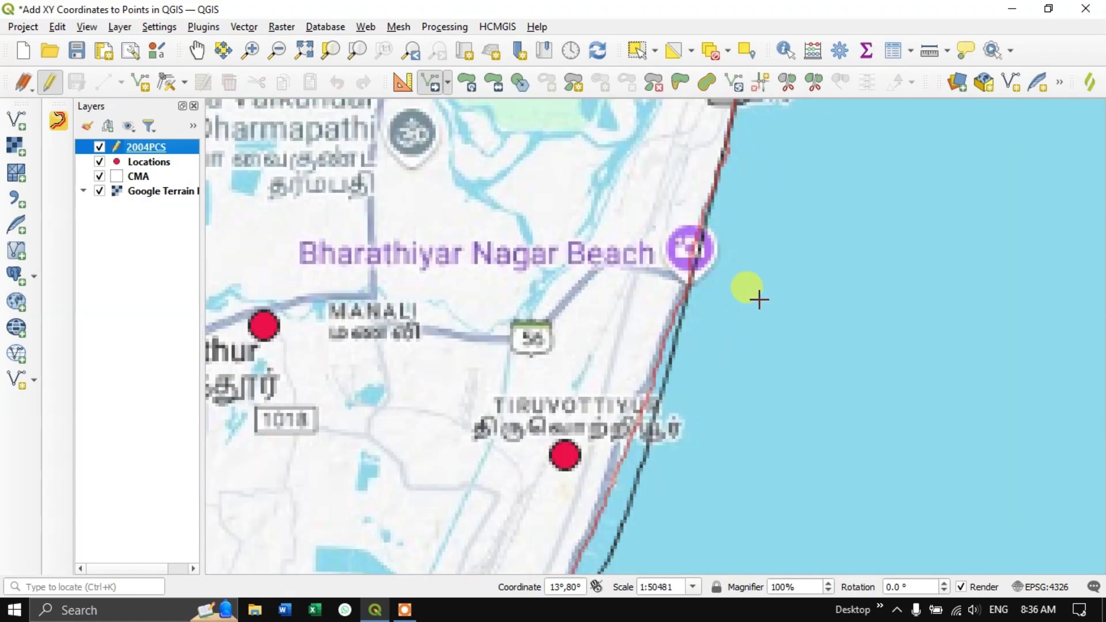
{"action": "scroll", "coordinate": [696, 285], "scroll_direction": "up", "scroll_amount": 1}
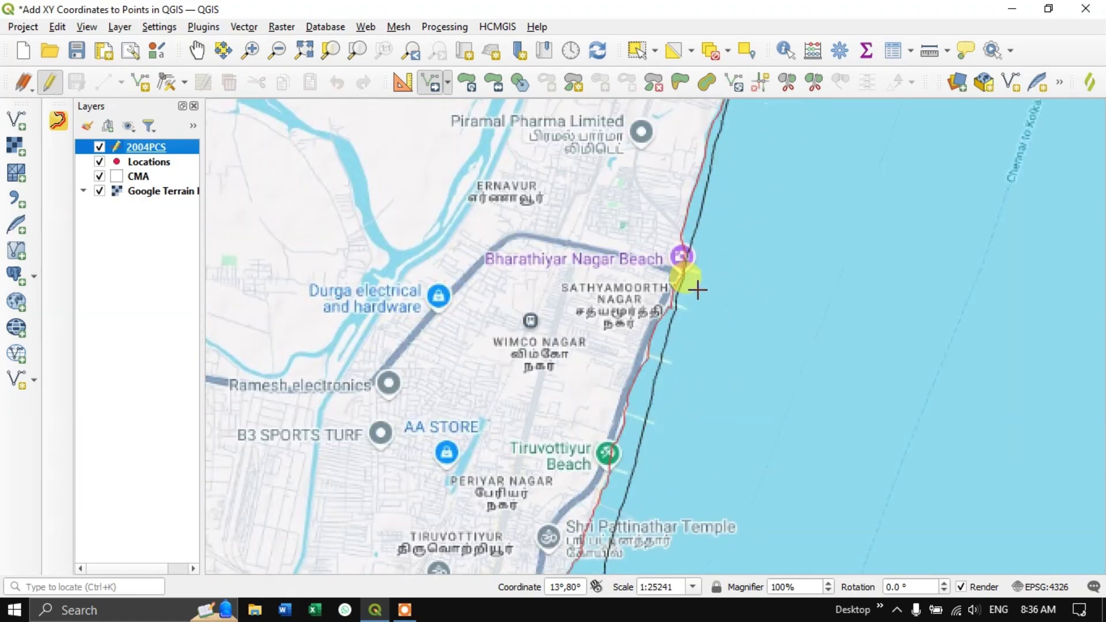
{"action": "left_click", "coordinate": [102, 178]}
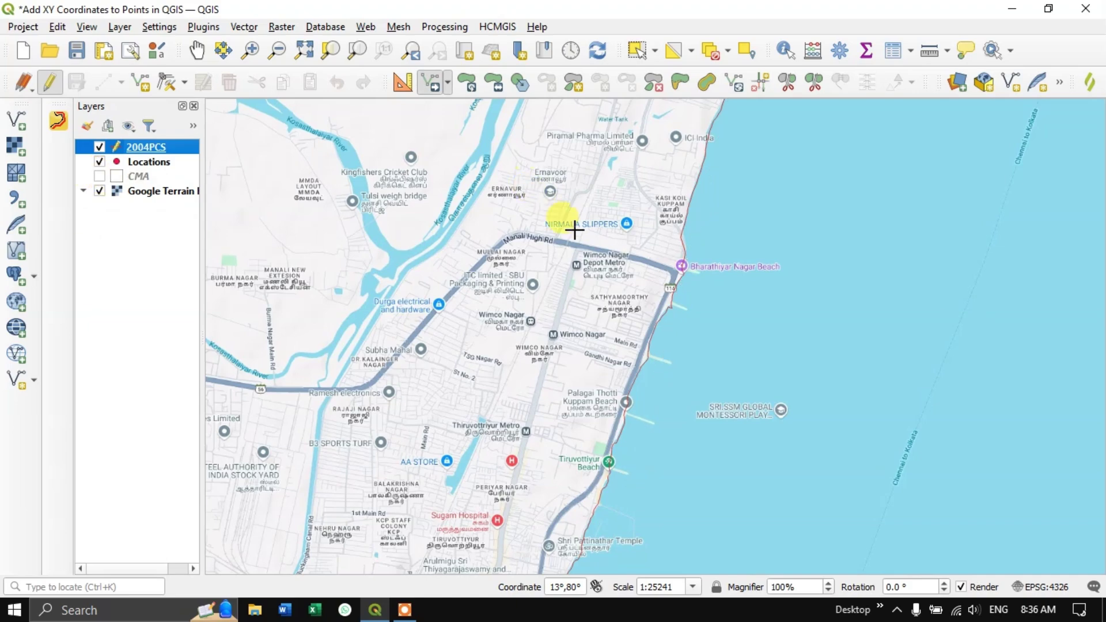
{"action": "scroll", "coordinate": [648, 287], "scroll_direction": "up", "scroll_amount": 3}
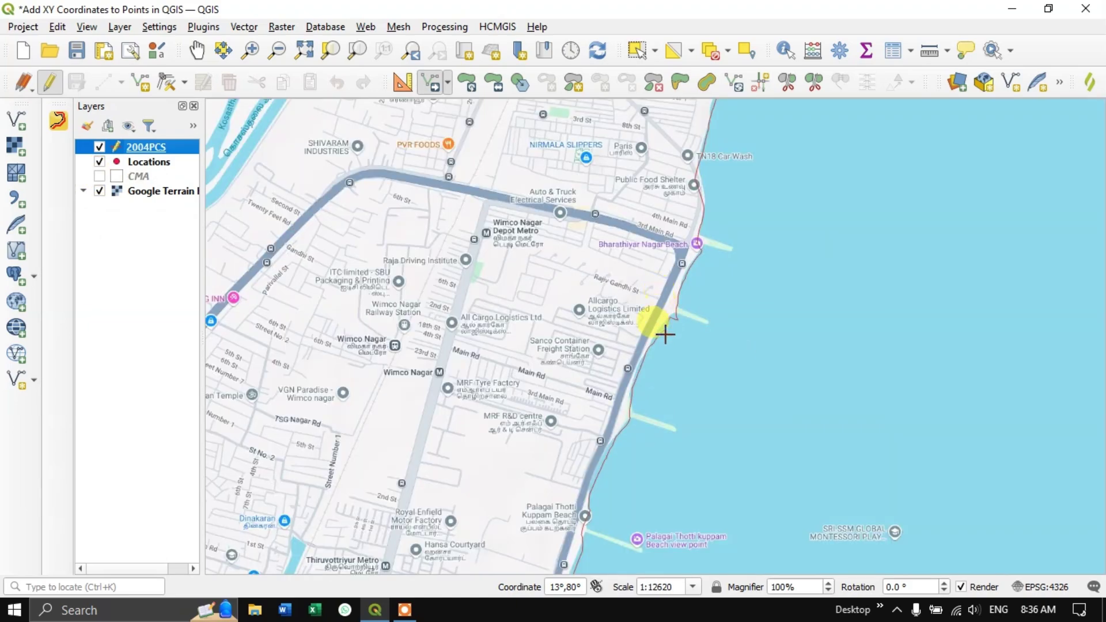
{"action": "scroll", "coordinate": [658, 336], "scroll_direction": "down", "scroll_amount": 4}
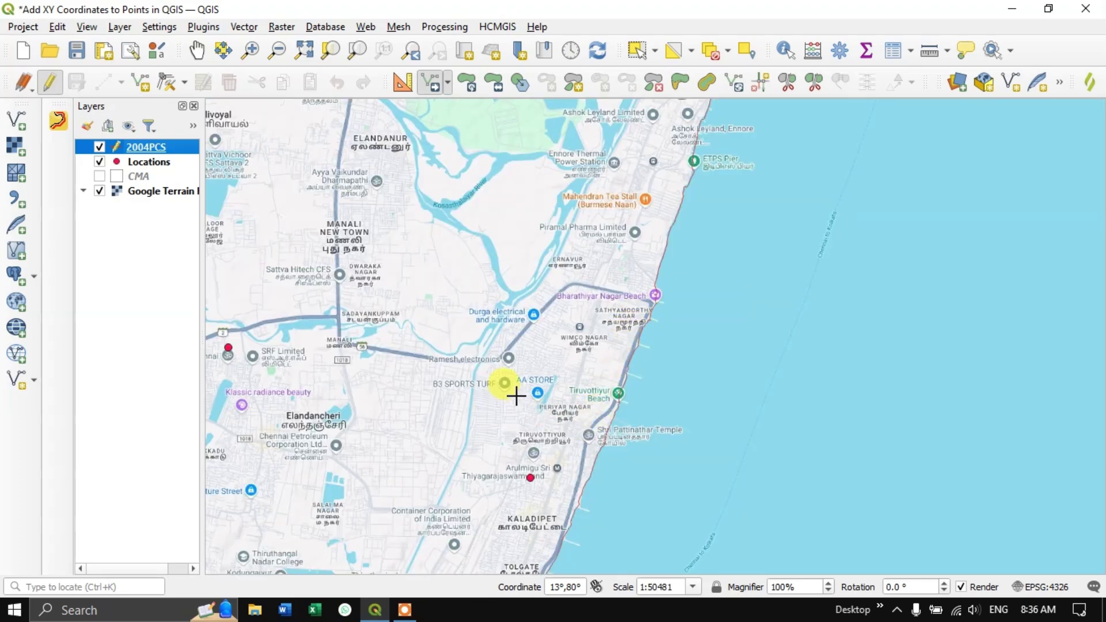
- Set the 2004PCS Simple Line stroke width to 0.86 mm in its layer Symbology
{"action": "right_click", "coordinate": [162, 146]}
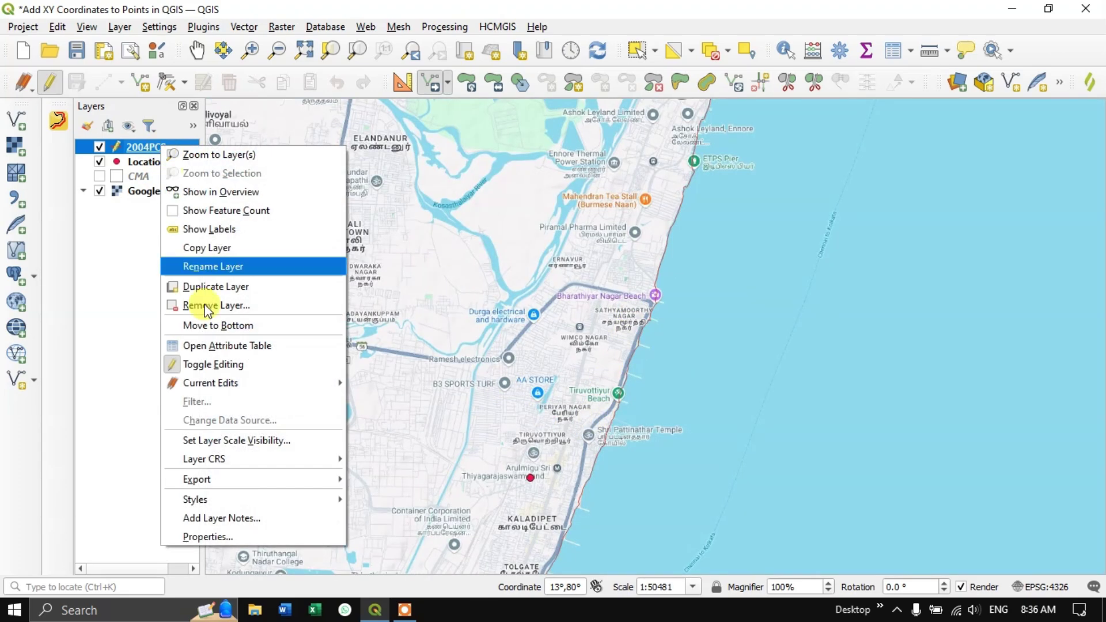
{"action": "left_click", "coordinate": [286, 529]}
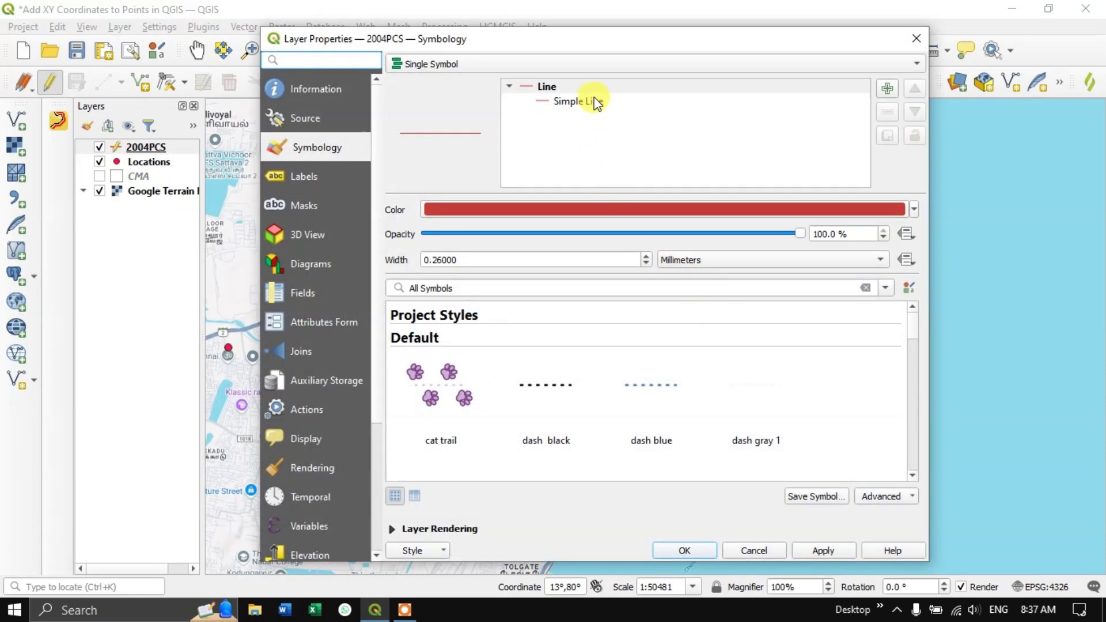
{"action": "left_click", "coordinate": [592, 102]}
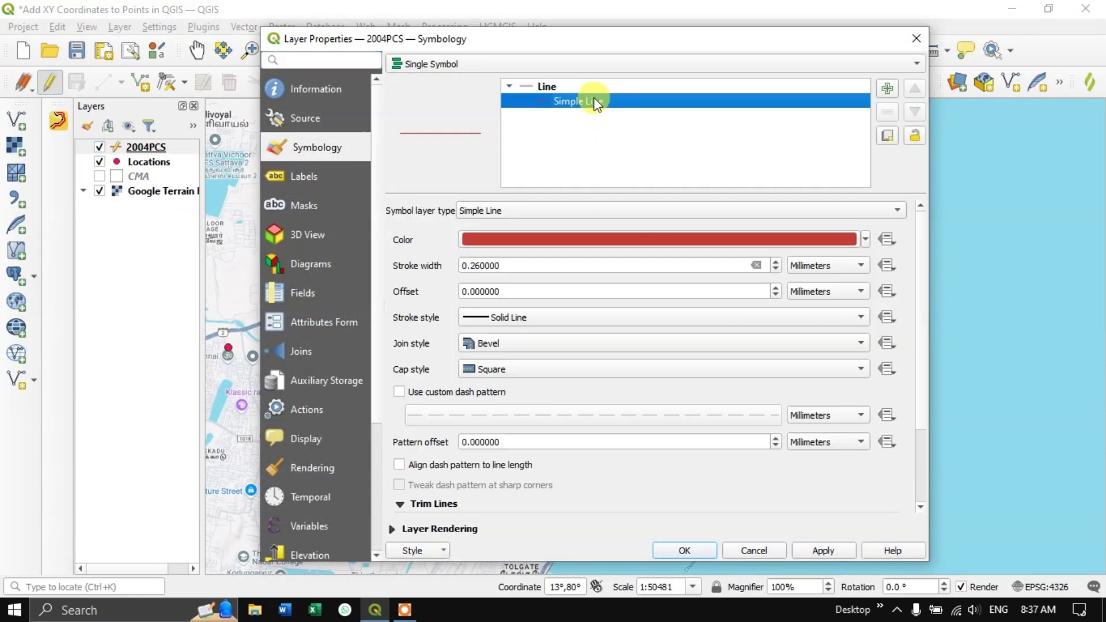
{"action": "left_click", "coordinate": [774, 262]}
{"action": "left_click", "coordinate": [774, 262]}
{"action": "left_click", "coordinate": [774, 262]}
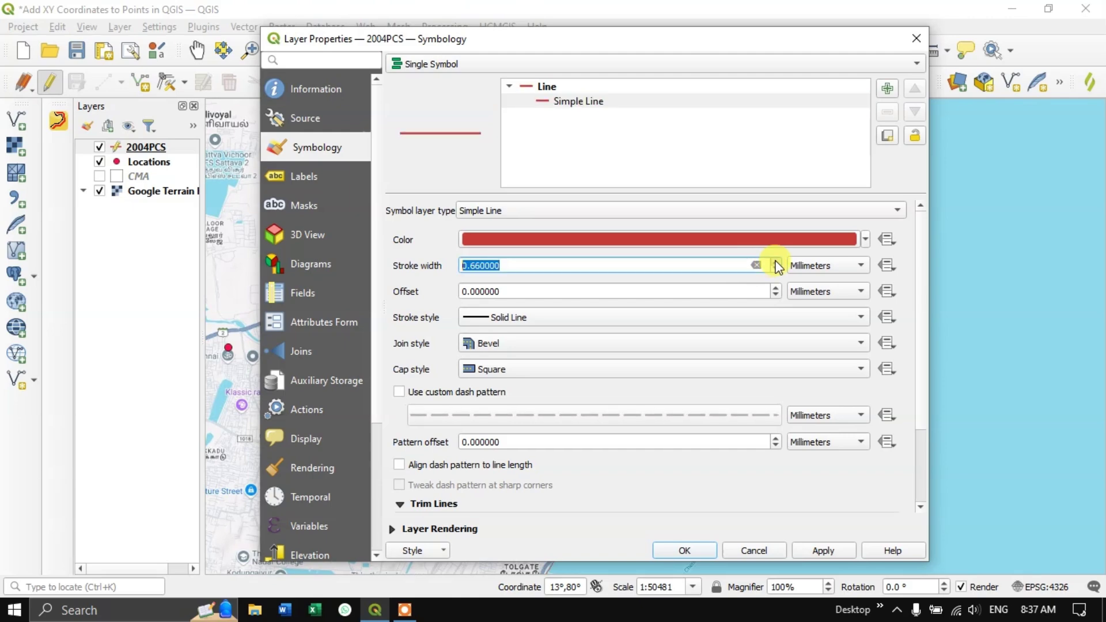
{"action": "left_click", "coordinate": [830, 553]}
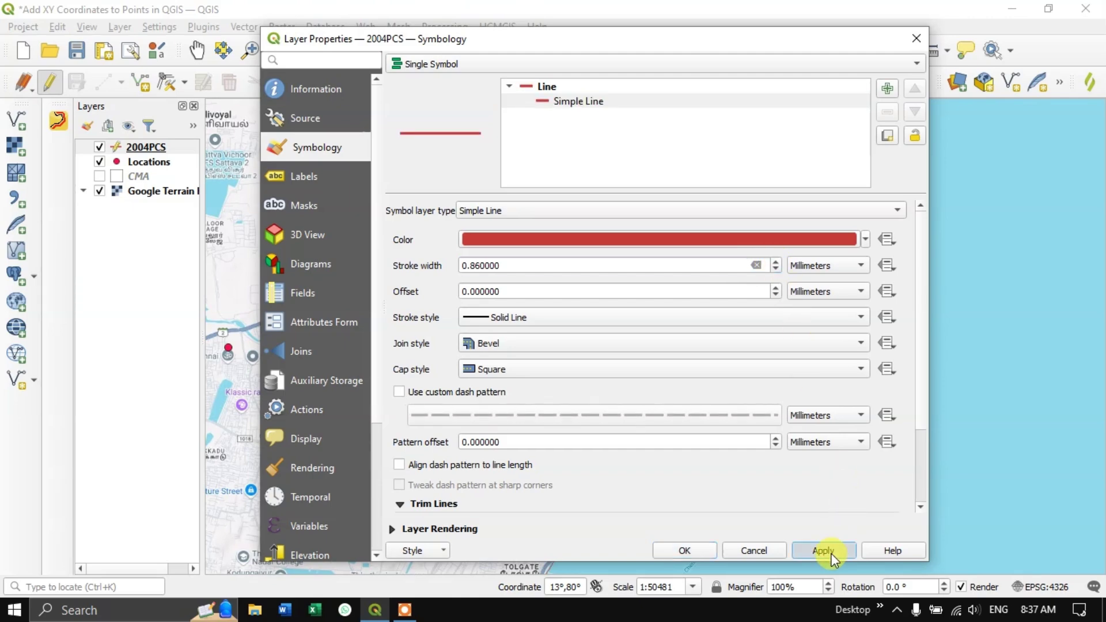
{"action": "left_click", "coordinate": [702, 554]}
{"action": "scroll", "coordinate": [671, 320], "scroll_direction": "down", "scroll_amount": 2}
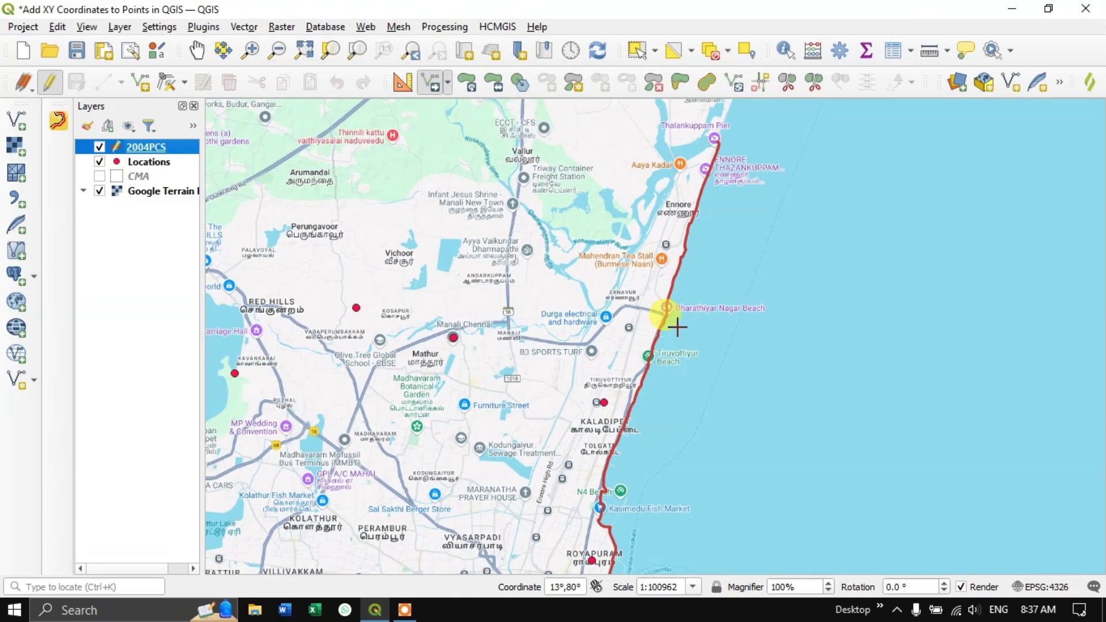
{"action": "scroll", "coordinate": [684, 306], "scroll_direction": "up", "scroll_amount": 2}
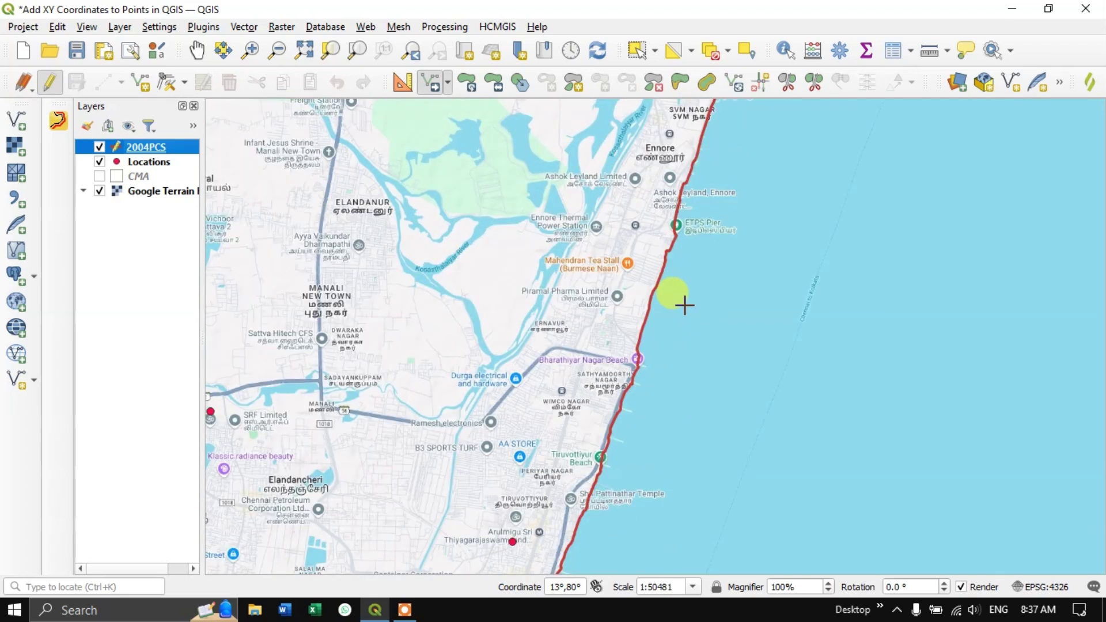
{"action": "left_click", "coordinate": [655, 286]}
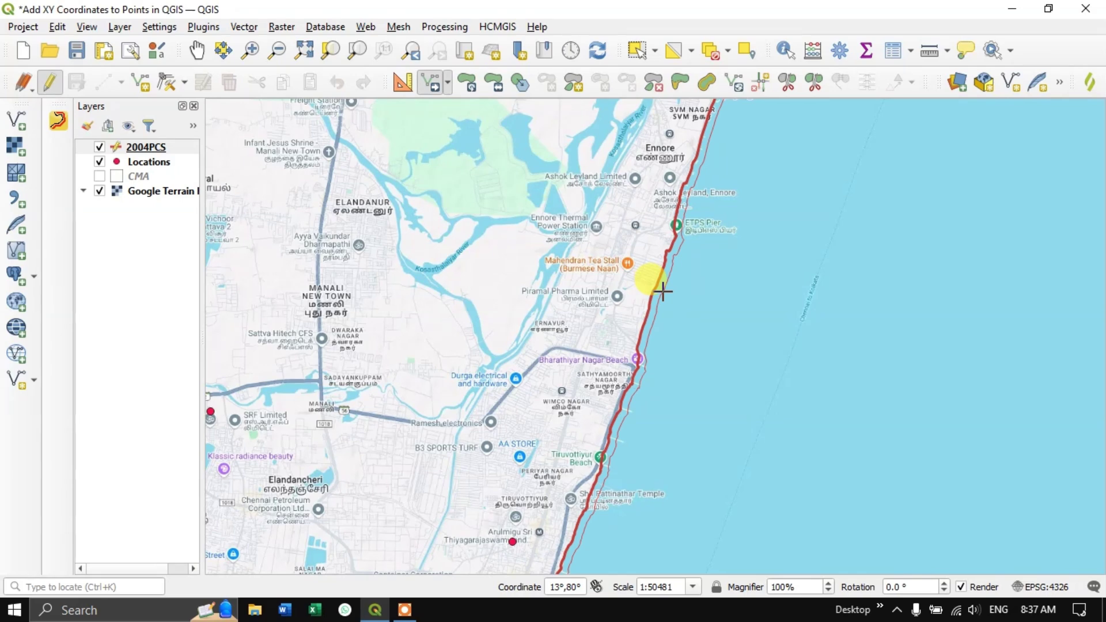
{"action": "scroll", "coordinate": [663, 291], "scroll_direction": "up", "scroll_amount": 3}
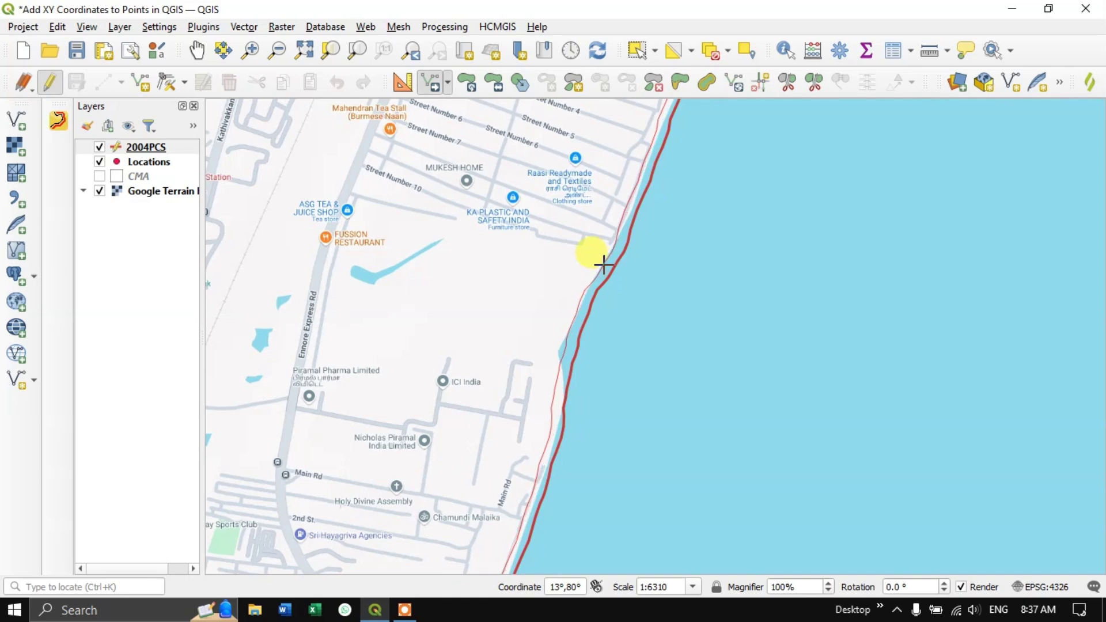
{"action": "left_click", "coordinate": [603, 263]}
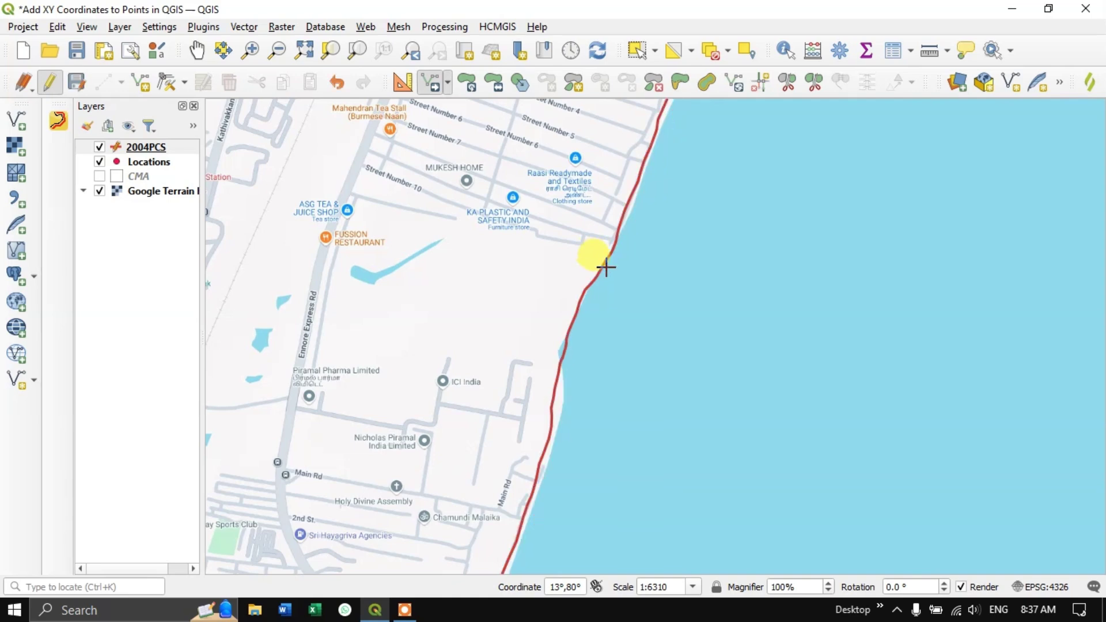
{"action": "scroll", "coordinate": [605, 268], "scroll_direction": "down", "scroll_amount": 2}
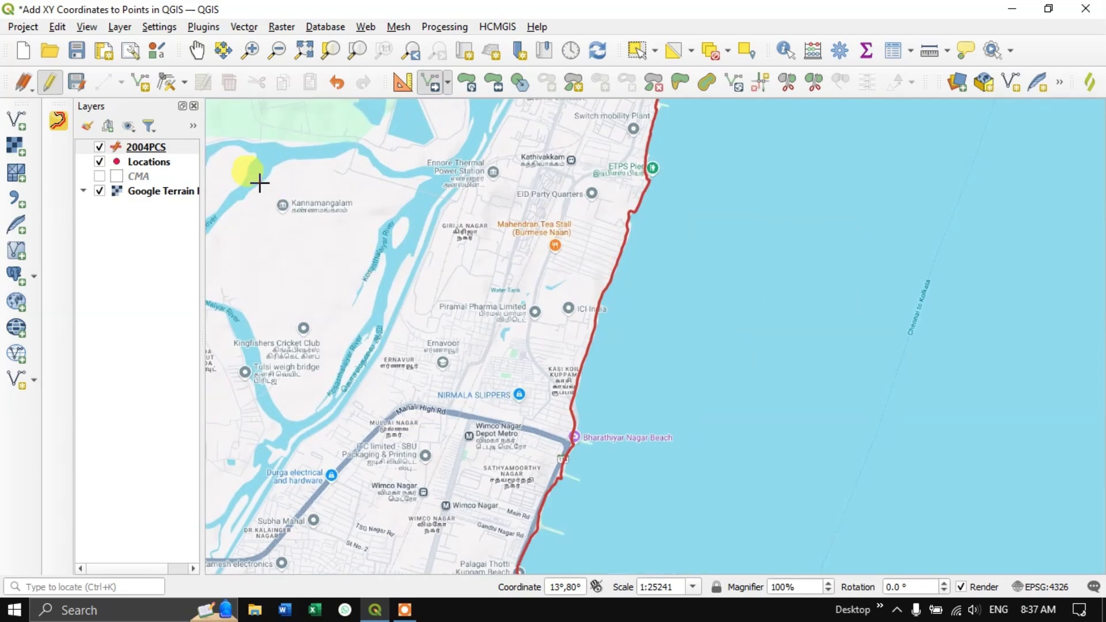
{"action": "left_click", "coordinate": [337, 84]}
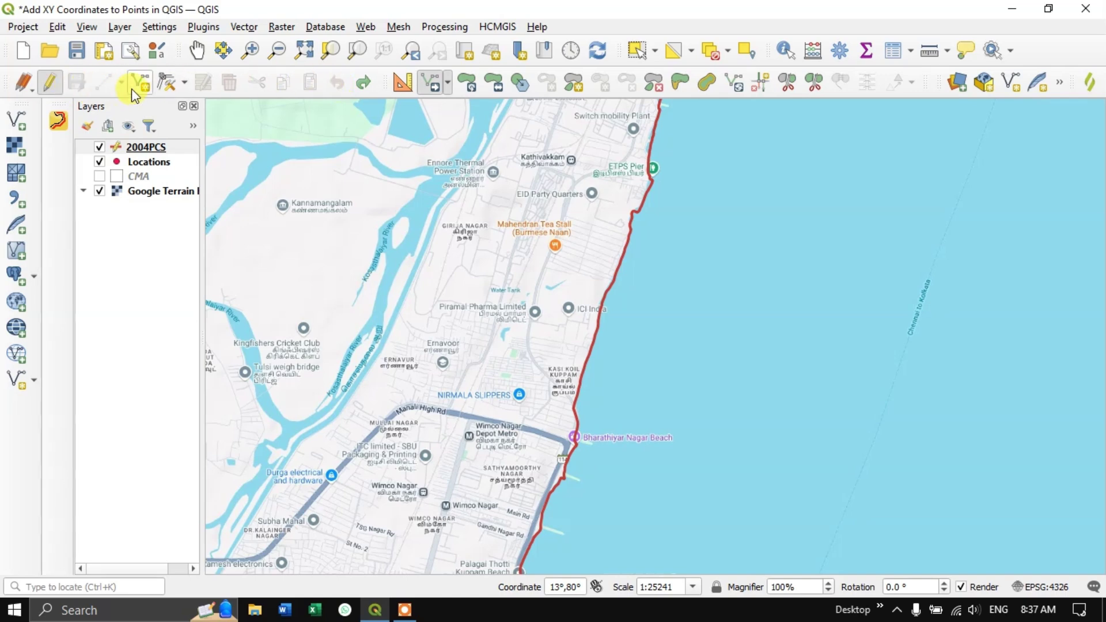
- Copy the 2004PCS shoreline with Copy and Move Feature(s), dropping the duplicate just east offshore
{"action": "left_click", "coordinate": [446, 84]}
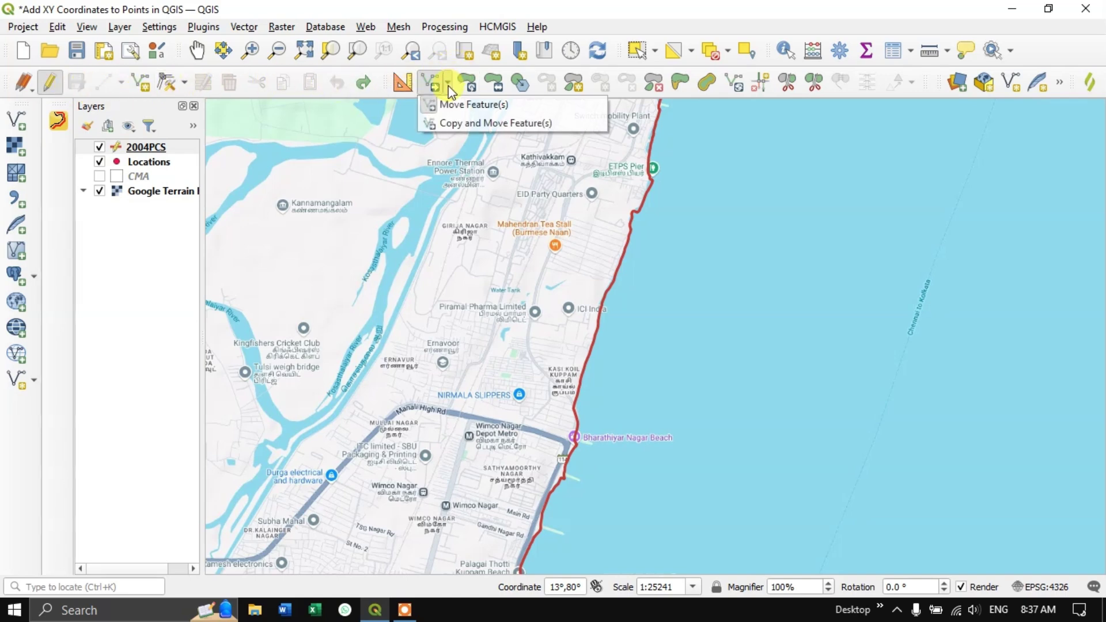
{"action": "left_click", "coordinate": [462, 121]}
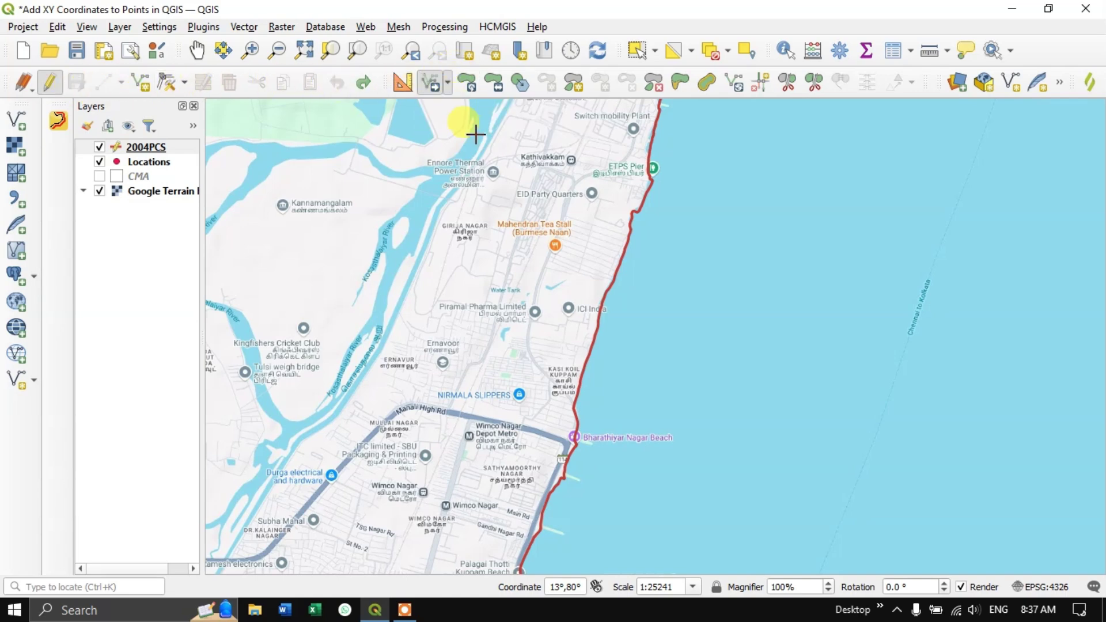
{"action": "left_click", "coordinate": [612, 274]}
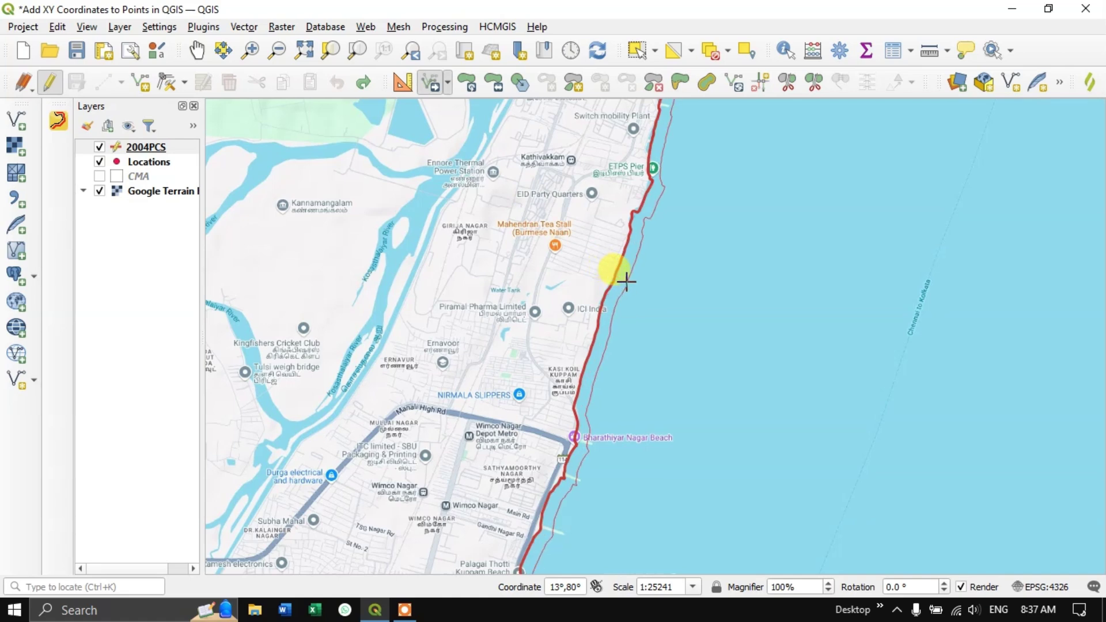
{"action": "left_click", "coordinate": [624, 280]}
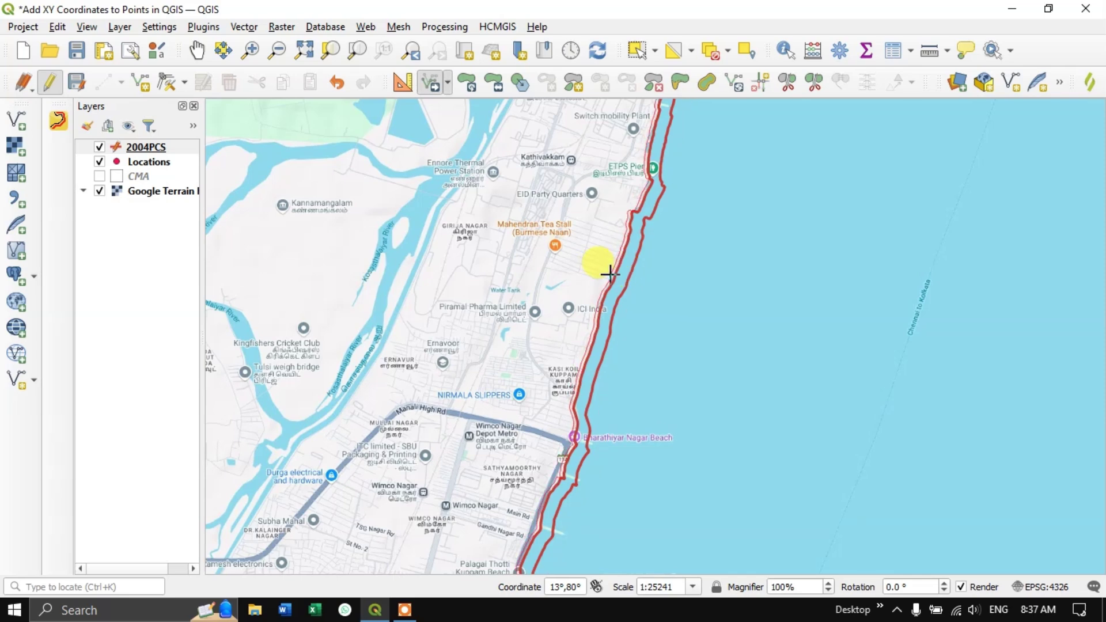
{"action": "scroll", "coordinate": [639, 277], "scroll_direction": "down", "scroll_amount": 1}
{"action": "scroll", "coordinate": [639, 281], "scroll_direction": "up", "scroll_amount": 2}
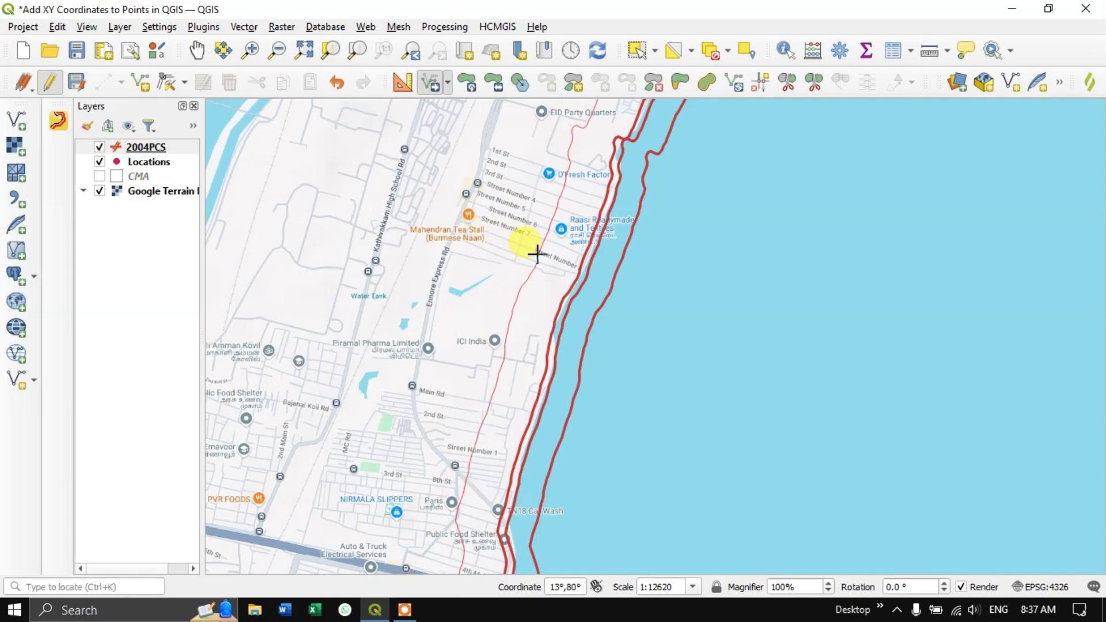
- Cancel the pending copy, then stop editing 2004PCS and discard the shoreline edits
{"action": "right_click", "coordinate": [414, 216]}
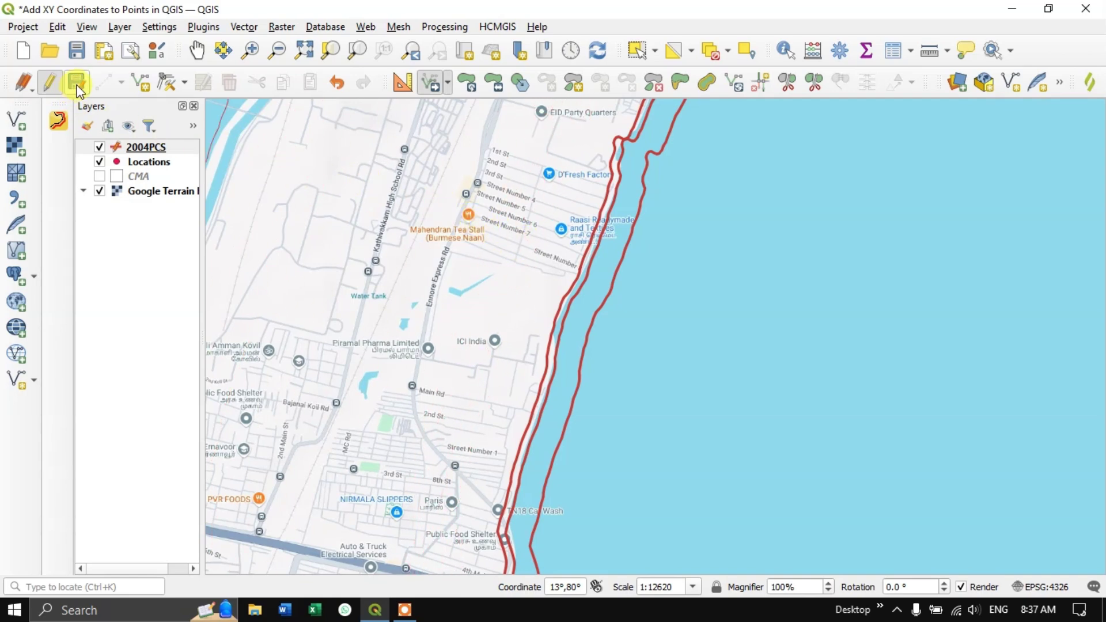
{"action": "left_click", "coordinate": [47, 83]}
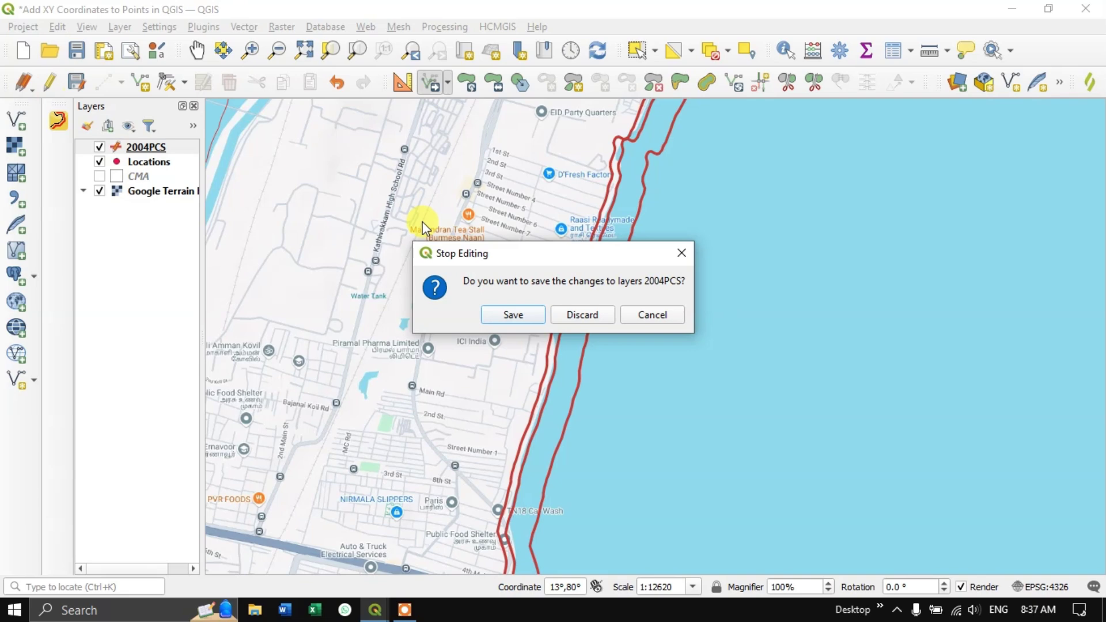
{"action": "left_click", "coordinate": [569, 322]}
{"action": "scroll", "coordinate": [579, 317], "scroll_direction": "down", "scroll_amount": 1}
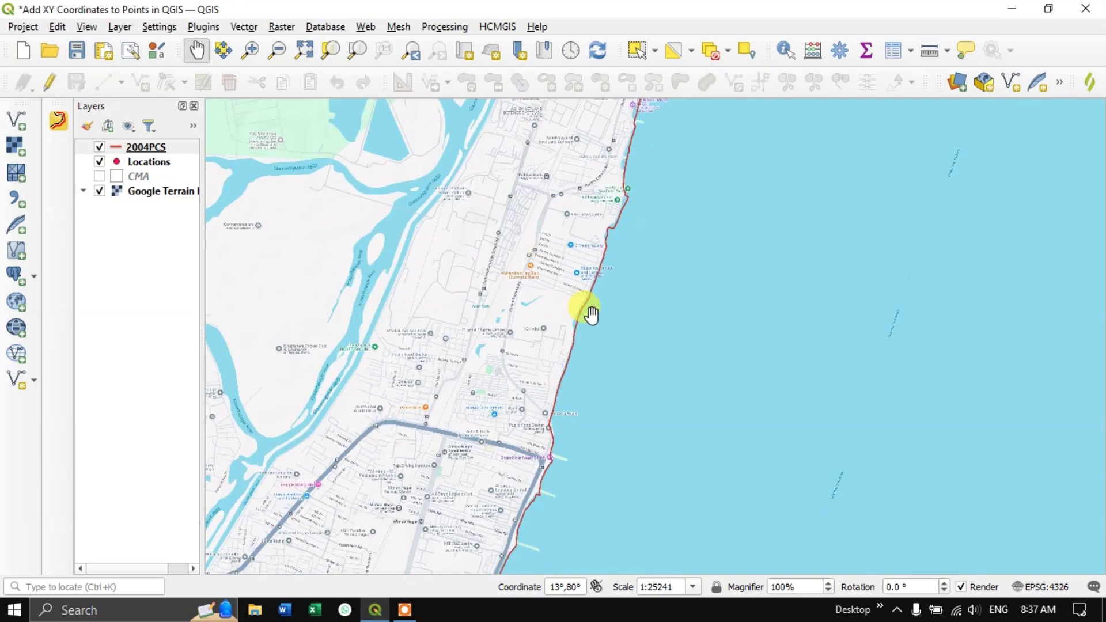
{"action": "scroll", "coordinate": [592, 317], "scroll_direction": "down", "scroll_amount": 1}
{"action": "scroll", "coordinate": [591, 315], "scroll_direction": "down", "scroll_amount": 1}
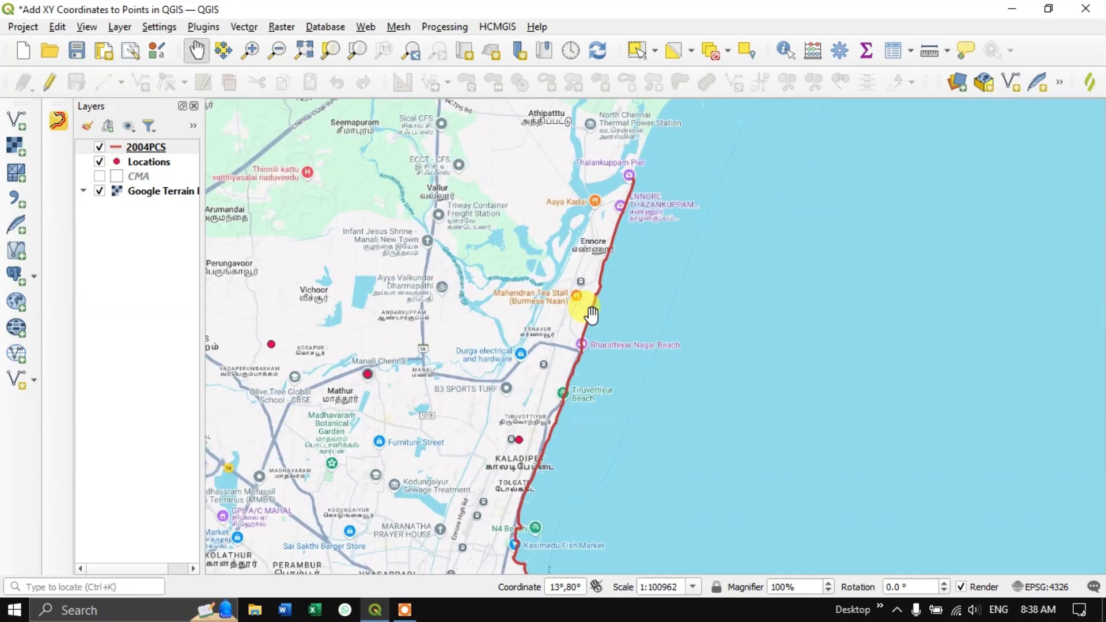